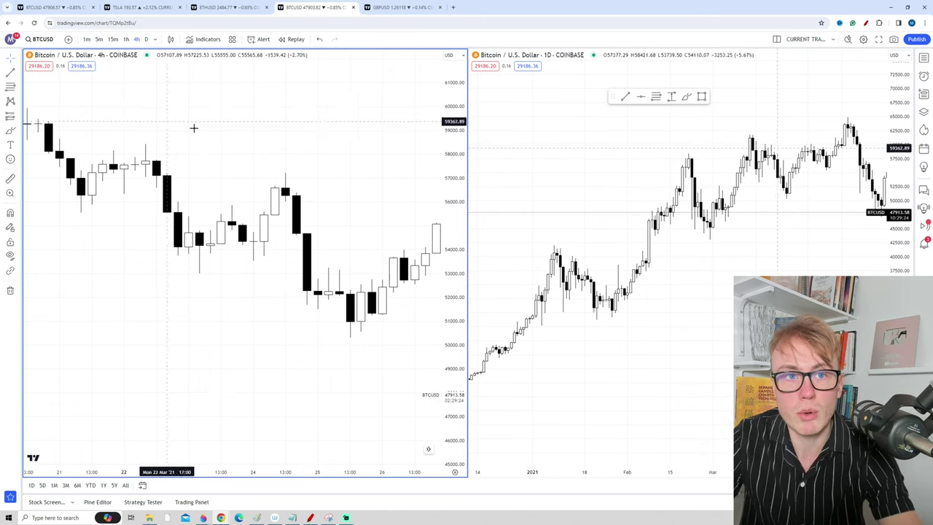
Step: Trace the falling swings on the 4-hour BTCUSD chart with a red brush line starting at the 20 March high, and delete it
click(560, 189)
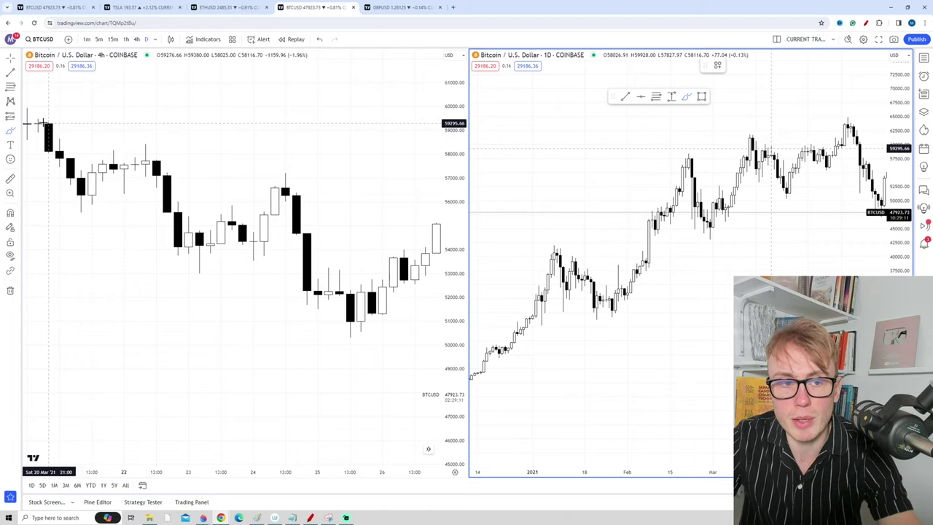
mouse_move(39, 119)
mouse_down()
mouse_move(99, 201)
mouse_move(150, 151)
mouse_up()
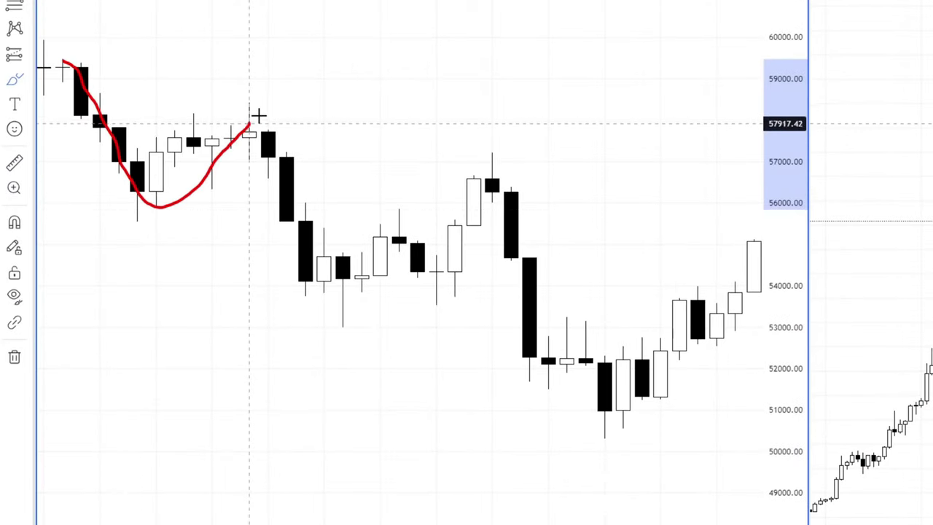
mouse_move(258, 115)
mouse_down()
mouse_move(302, 204)
mouse_move(362, 289)
mouse_move(493, 172)
mouse_move(642, 416)
mouse_up()
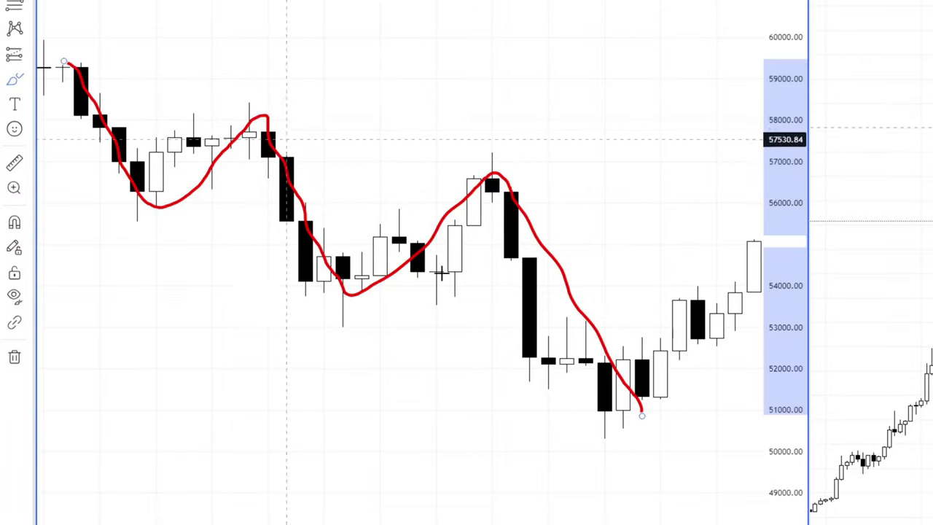
key(Delete)
Step: Brush parallel falling red strokes around the 22–25 March drops on the 4-hour chart, and remove them
drag(192, 115, 324, 328)
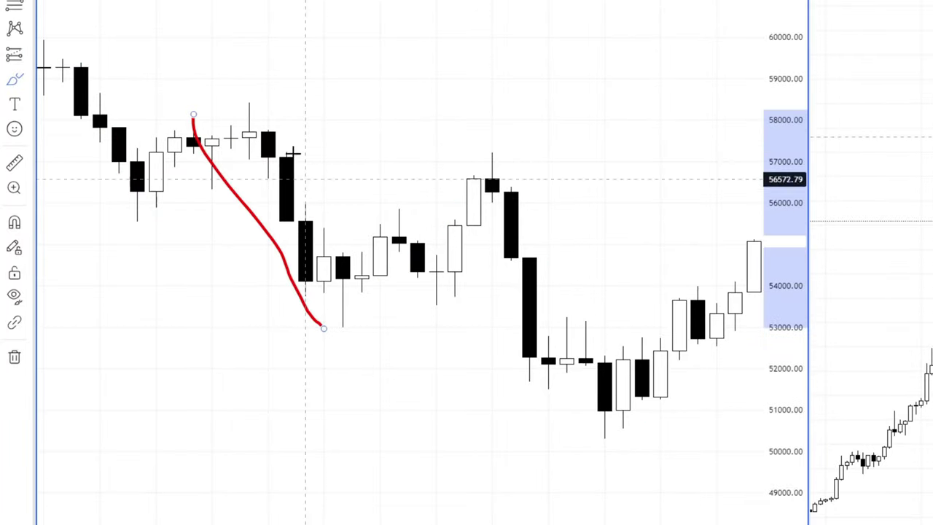
drag(286, 120, 436, 311)
drag(438, 196, 567, 417)
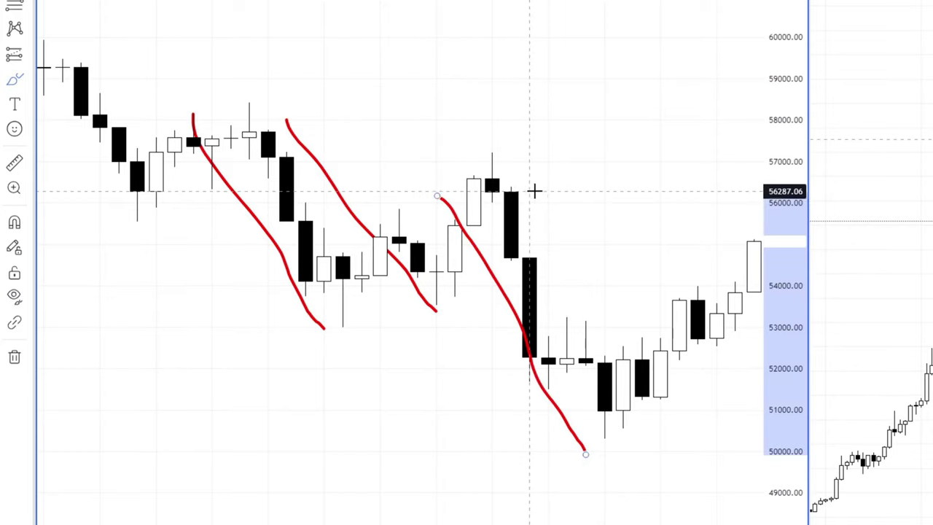
drag(534, 190, 657, 432)
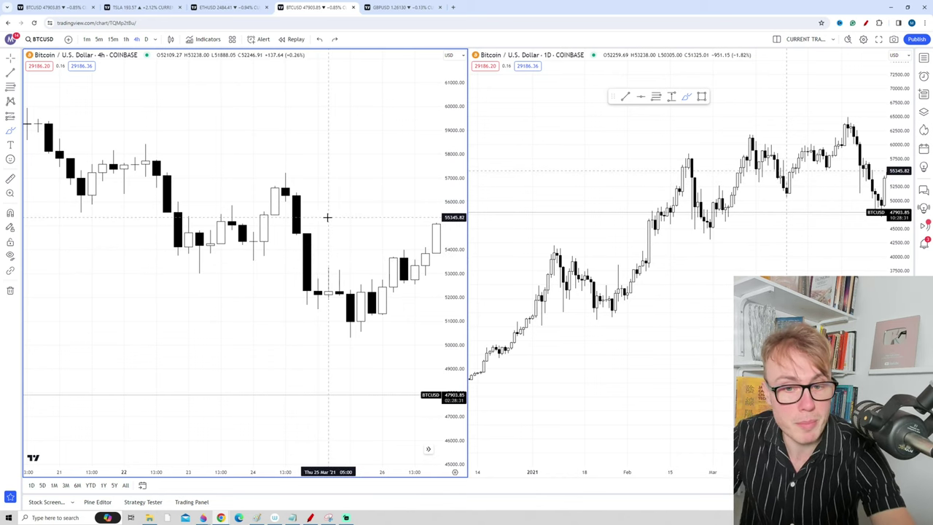
mouse_move(329, 218)
mouse_down()
mouse_move(408, 370)
mouse_move(393, 368)
mouse_up()
key(Delete)
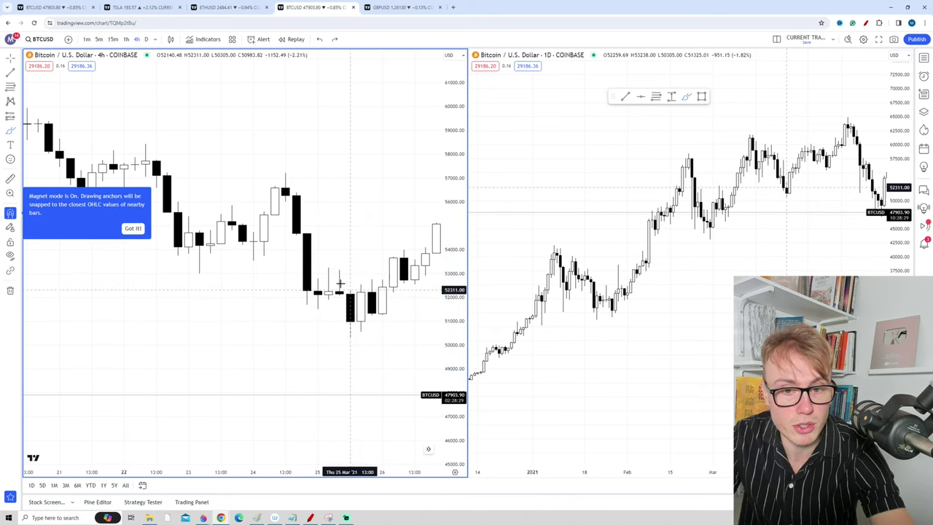
Step: Bracket the 24–25 March drop on the 4-hour chart between two falling brush strokes, and undo both
mouse_move(262, 198)
mouse_down()
mouse_move(292, 262)
mouse_move(350, 346)
mouse_up()
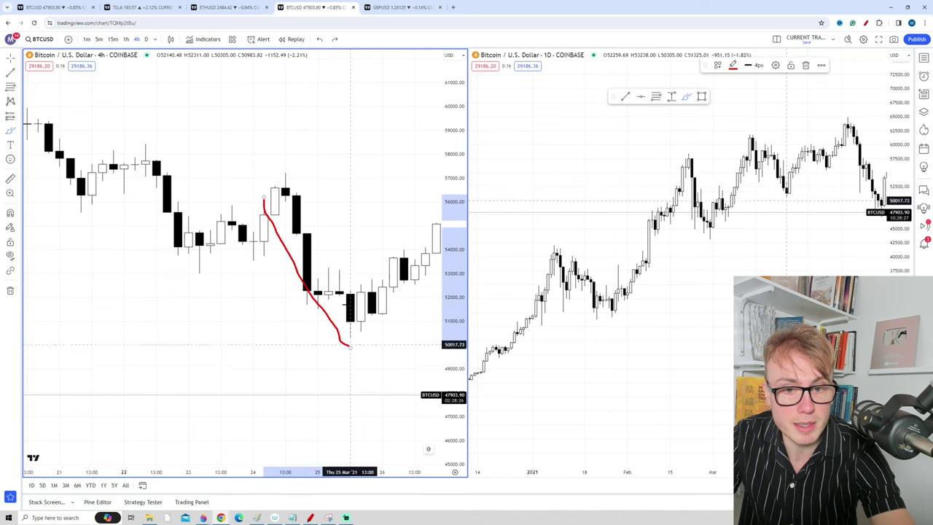
drag(308, 195, 392, 323)
key(ctrl+z)
key(ctrl+z)
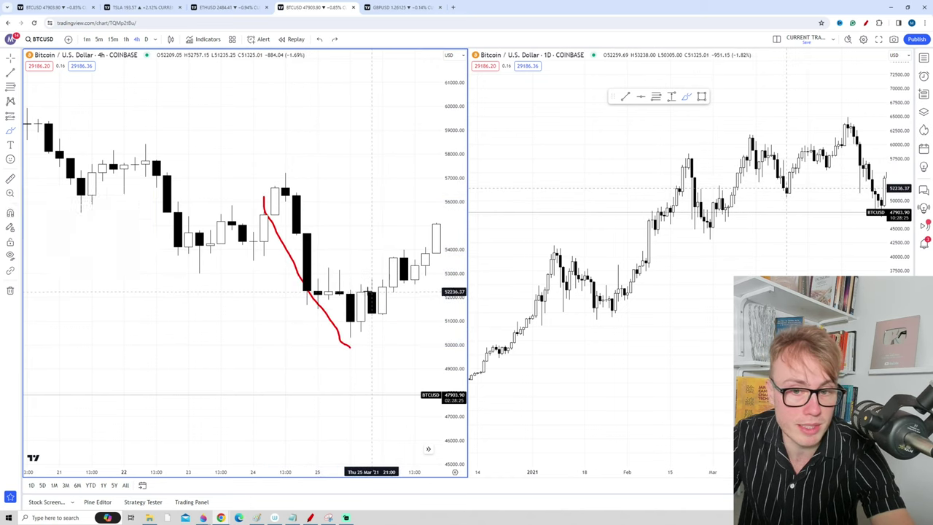
Step: Brush a rising red channel around the 25–26 March recovery on the 4-hour chart, and undo both strokes
drag(327, 292, 425, 226)
drag(362, 336, 425, 290)
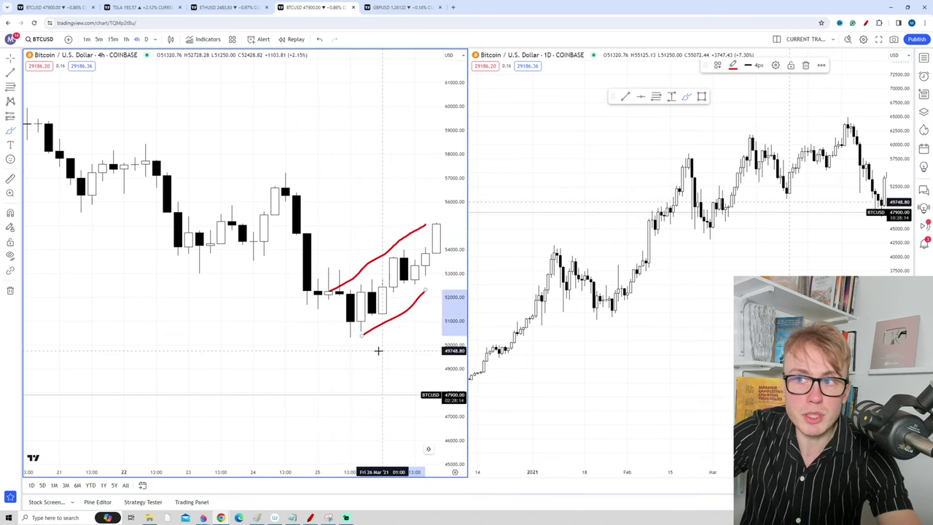
key(ctrl+z)
key(ctrl+z)
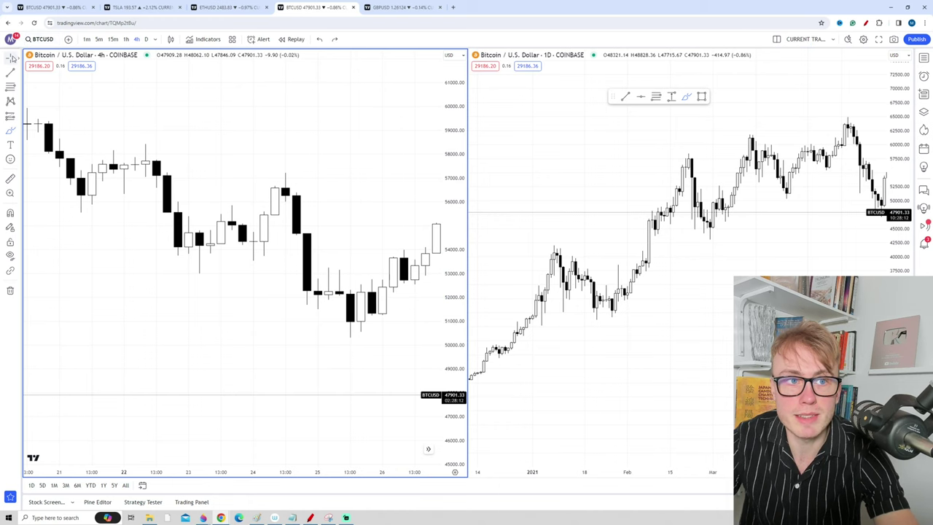
Step: Brush a falling red channel around the mid-to-late March pullback on the daily BTCUSD chart
click(727, 244)
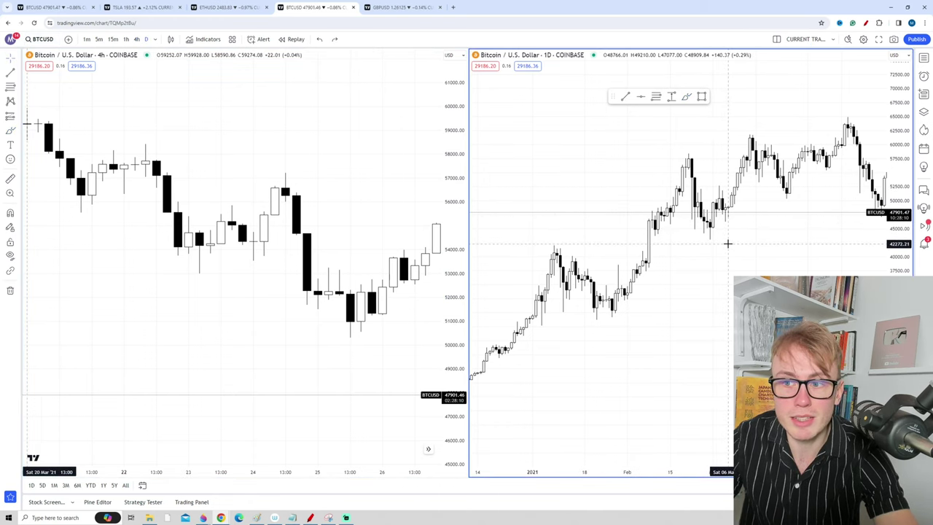
drag(727, 243, 665, 286)
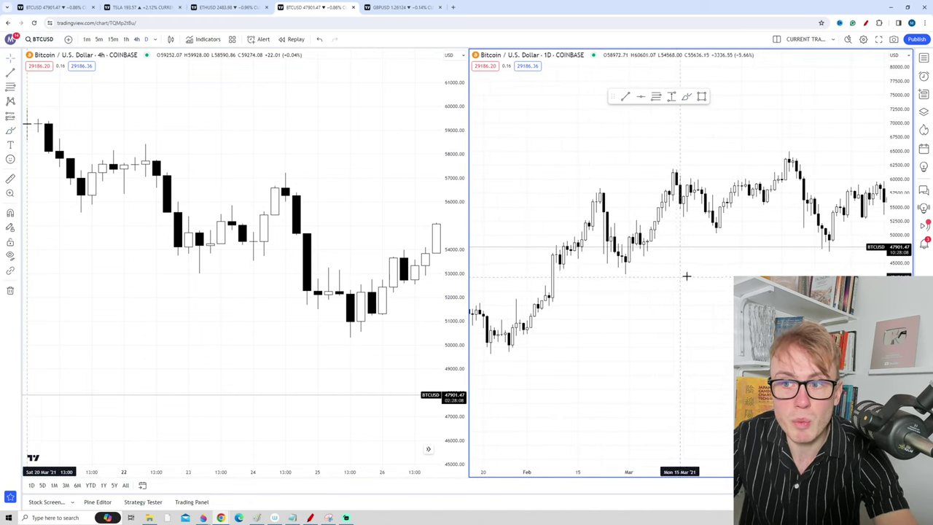
mouse_move(316, 136)
mouse_down()
mouse_move(144, 222)
mouse_move(214, 156)
mouse_move(297, 139)
mouse_up()
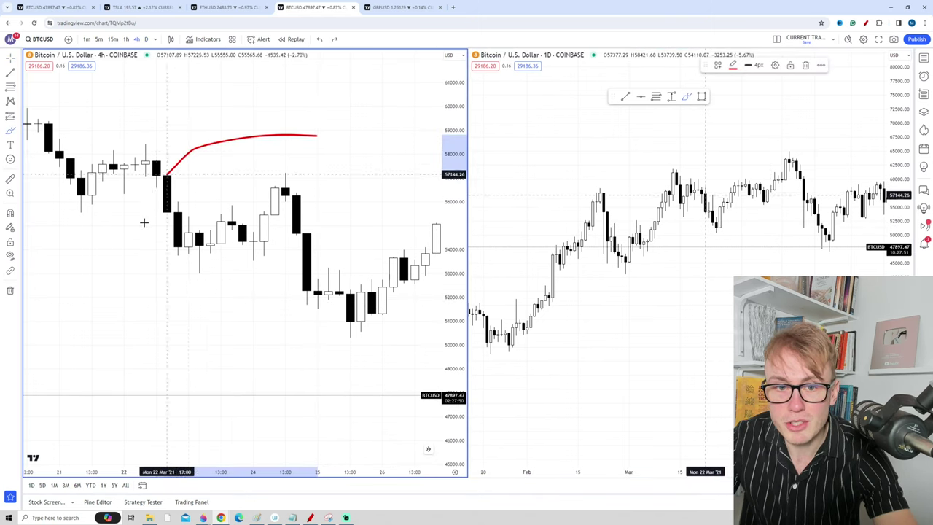
key(Delete)
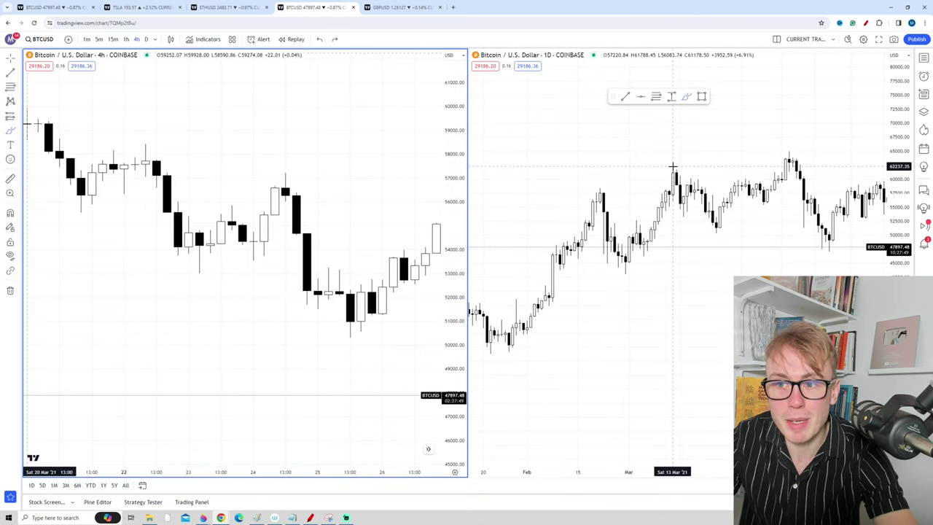
mouse_move(673, 165)
mouse_down()
mouse_move(740, 217)
mouse_move(725, 242)
mouse_up()
scroll(707, 277, down, 3)
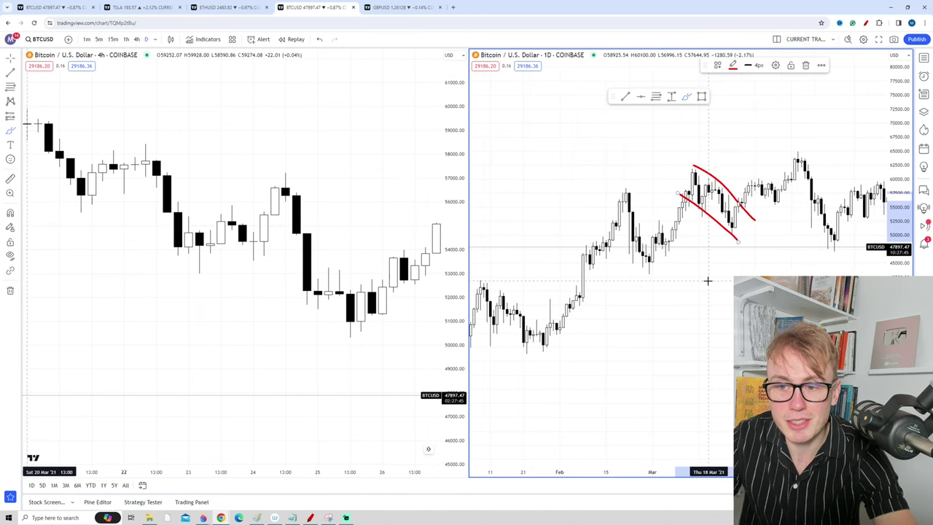
drag(899, 306, 899, 342)
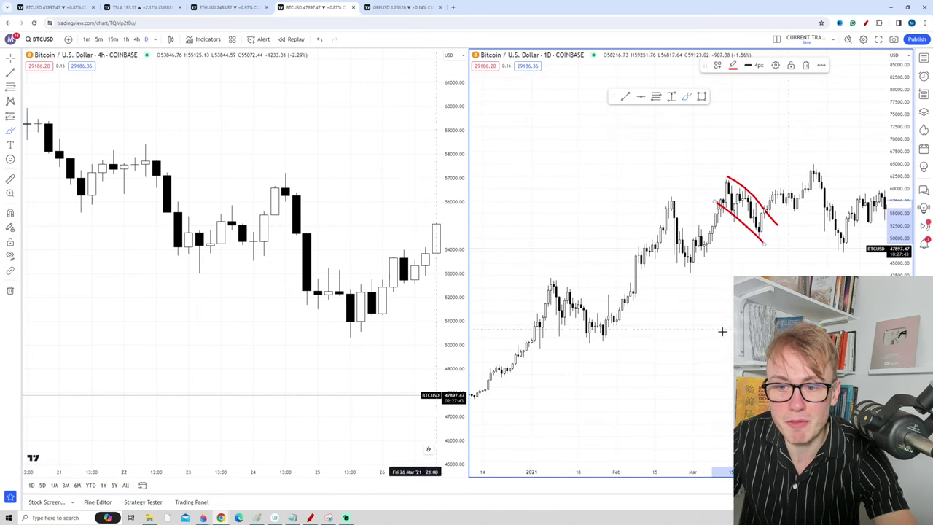
Step: Trace the daily uptrend's swings from late December to the April high with a red brush line, and undo it
mouse_move(485, 390)
mouse_down()
mouse_move(590, 315)
mouse_move(671, 226)
mouse_up()
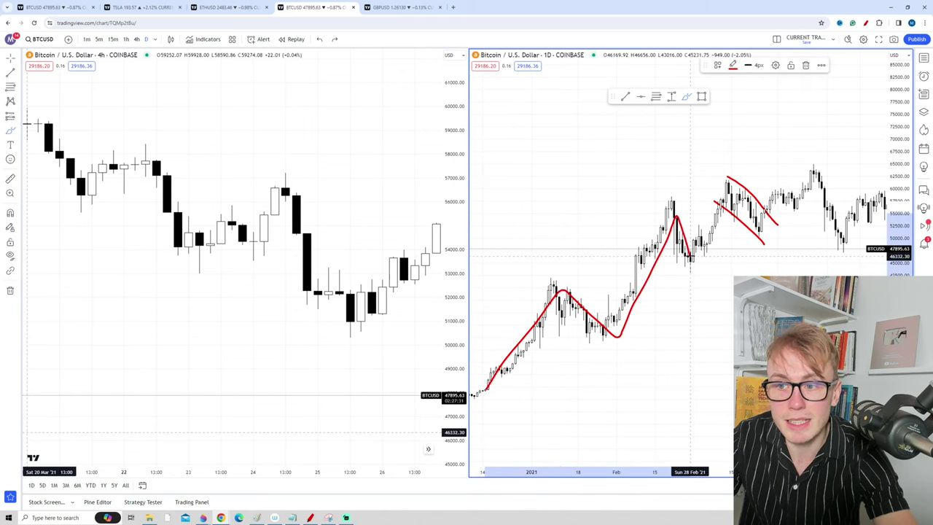
mouse_move(690, 257)
mouse_down()
mouse_move(726, 191)
mouse_move(816, 175)
mouse_up()
key(ctrl+z)
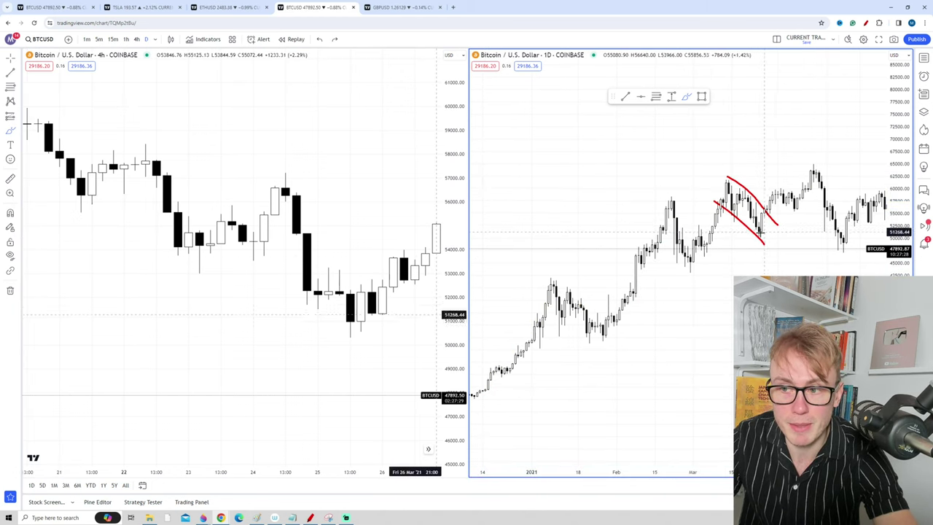
Step: Circle the low inside the daily falling channel and brush a downward path from it, and undo these marks
scroll(758, 228, up, 3)
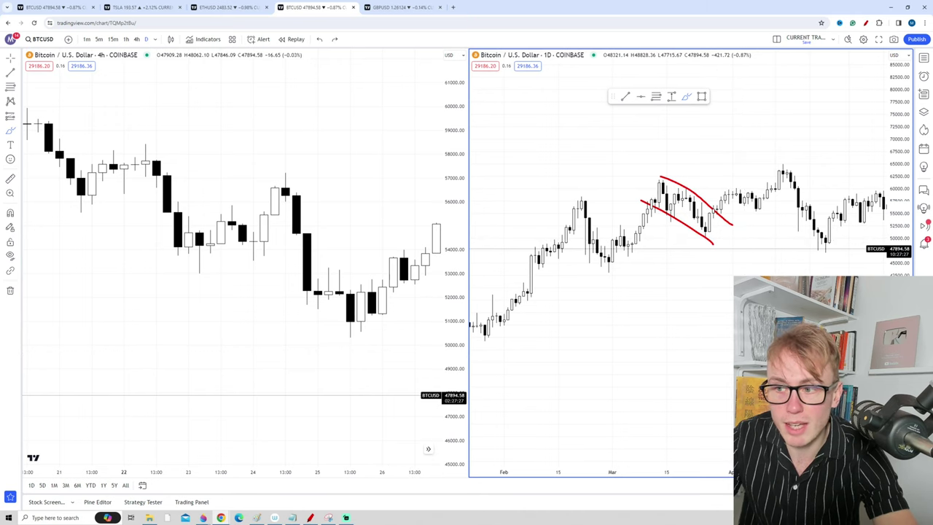
drag(898, 202, 897, 102)
mouse_move(705, 208)
mouse_down()
mouse_move(692, 226)
mouse_move(710, 232)
mouse_move(733, 221)
mouse_move(675, 213)
mouse_up()
drag(733, 226, 779, 308)
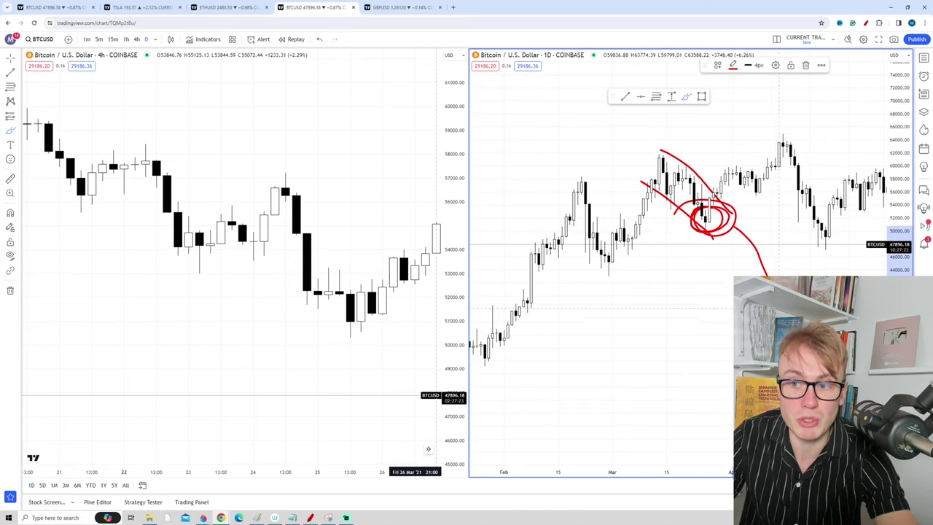
key(ctrl+z)
key(ctrl+z)
mouse_move(704, 213)
mouse_down()
mouse_move(720, 227)
mouse_move(710, 223)
mouse_up()
key(ctrl+z)
scroll(649, 246, down, 3)
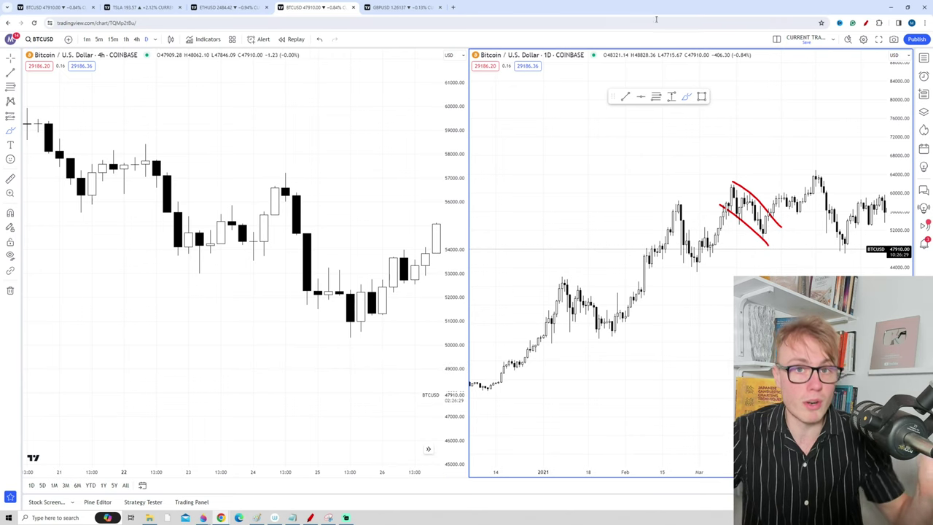
Step: Switch to the open GBPUSD daily chart with the MACD
click(404, 8)
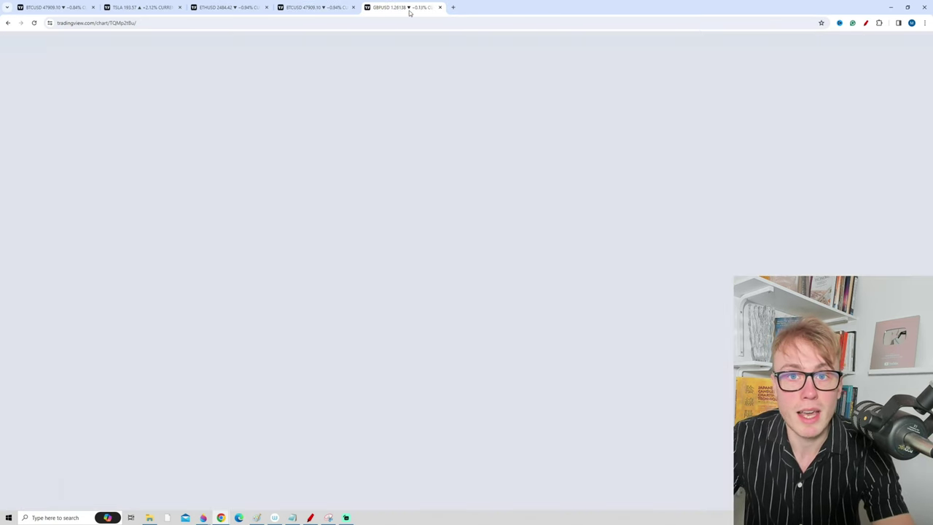
scroll(437, 182, up, 3)
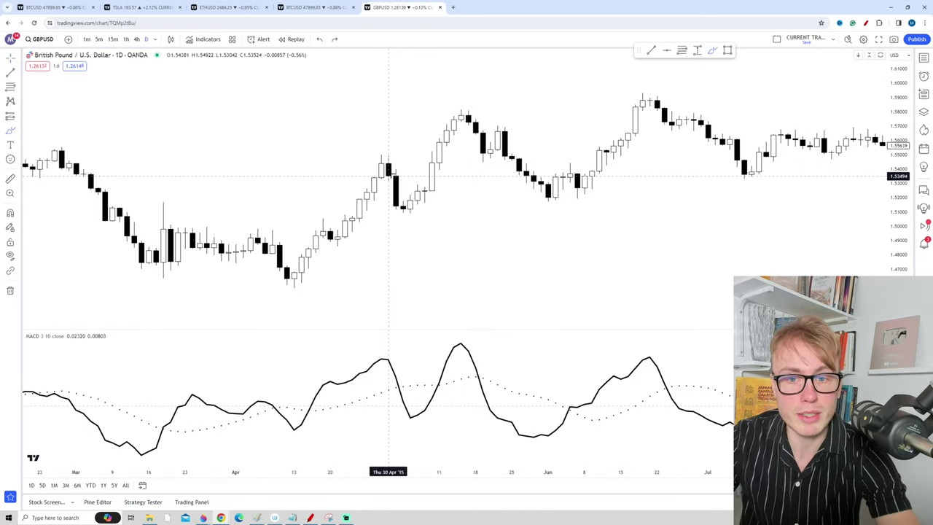
Step: Try brush strokes around the early May pullback on the GBPUSD chart, and undo them
drag(381, 154, 438, 192)
mouse_move(368, 191)
mouse_down()
mouse_move(432, 230)
mouse_move(558, 115)
mouse_move(554, 173)
mouse_up()
key(ctrl+z)
key(ctrl+z)
key(ctrl+z)
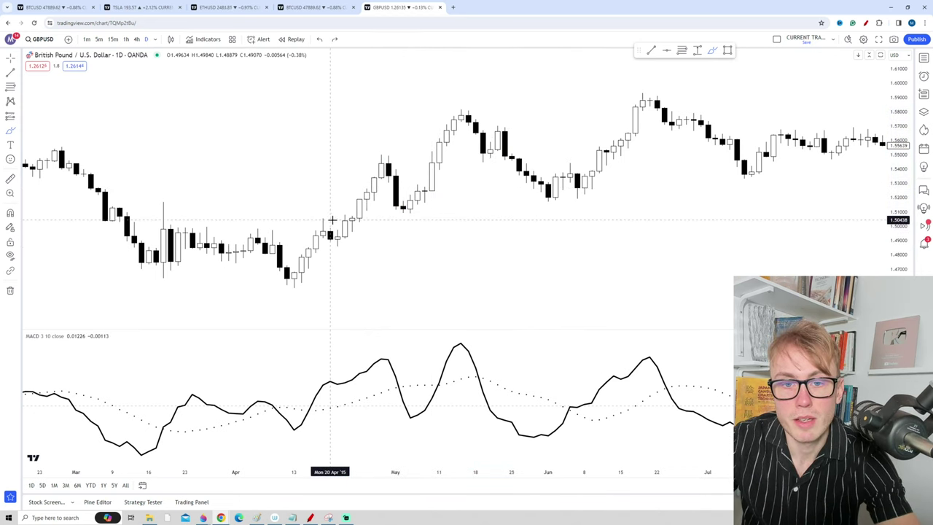
Step: Brush a falling red channel around the GBPUSD pullback that follows the 29 April high
mouse_move(330, 226)
mouse_down()
mouse_move(382, 146)
mouse_move(349, 156)
mouse_move(383, 141)
mouse_move(386, 158)
mouse_move(432, 193)
mouse_up()
key(ctrl+z)
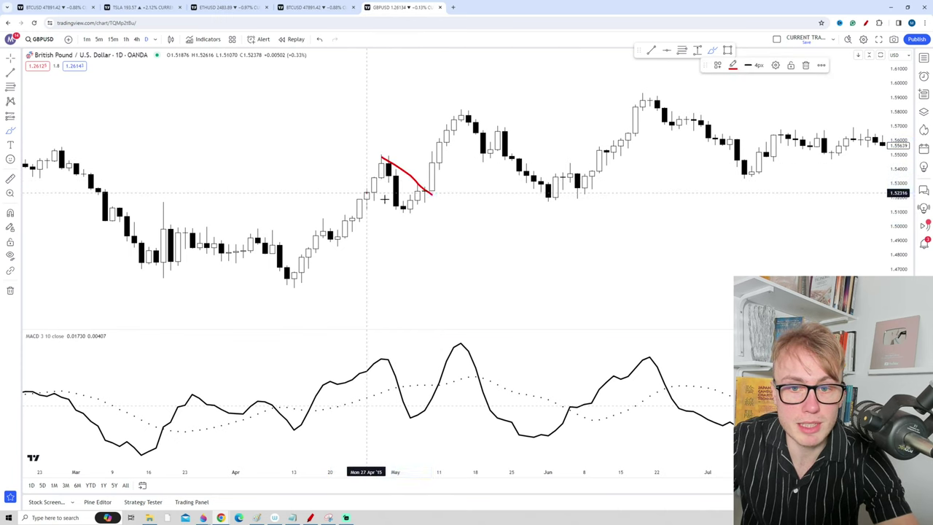
drag(368, 193, 438, 228)
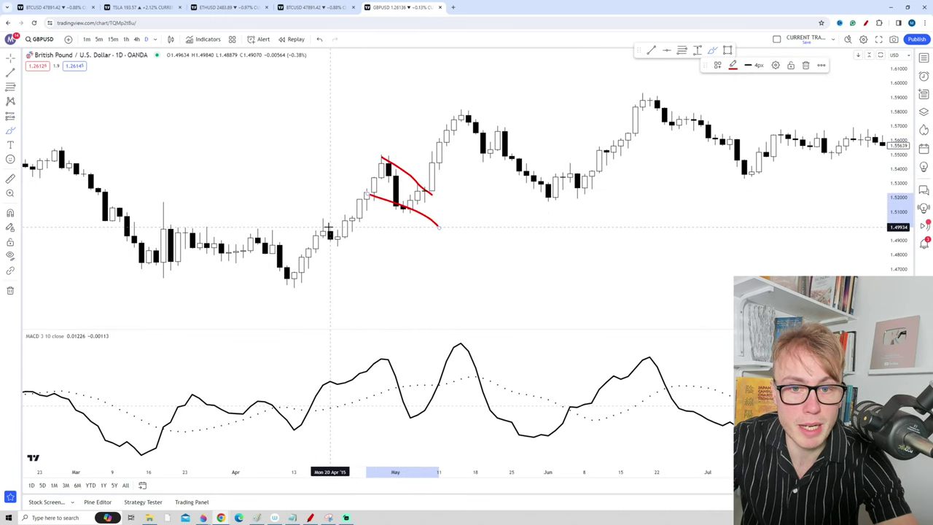
Step: Brush a small falling red channel around the GBPUSD pullback near 20 April
mouse_move(328, 226)
mouse_down()
mouse_move(345, 168)
mouse_move(381, 187)
mouse_up()
key(ctrl+z)
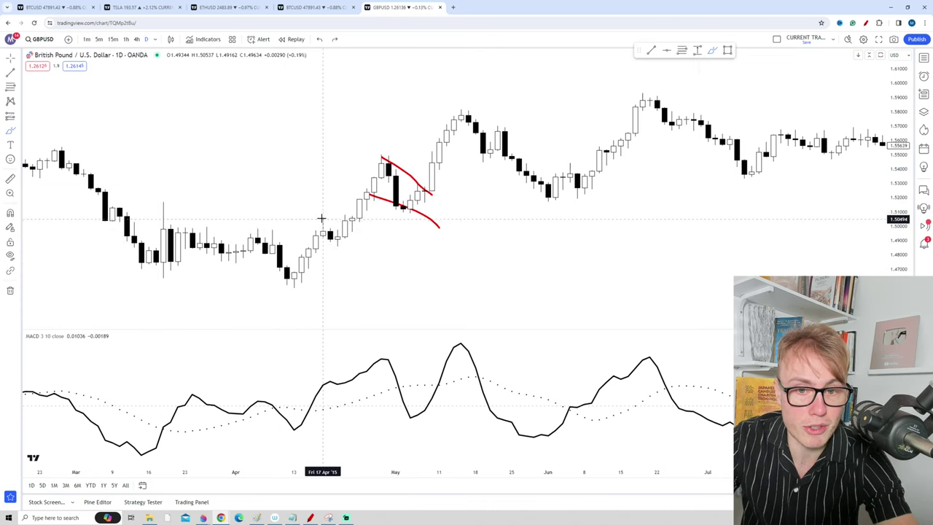
drag(321, 218, 330, 224)
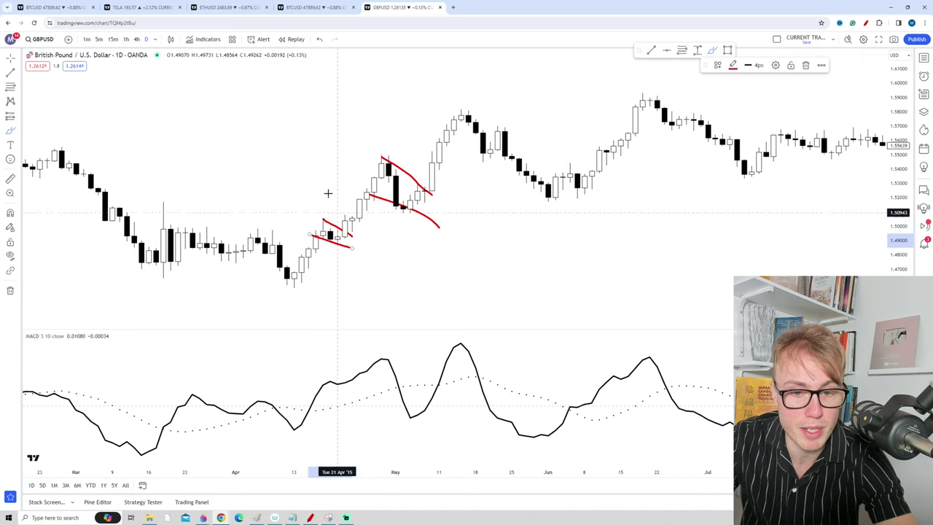
Step: Mark the MACD's 20 April level with near-horizontal red strokes reaching back to late March, and undo the circles around the small pullback
drag(243, 379, 340, 382)
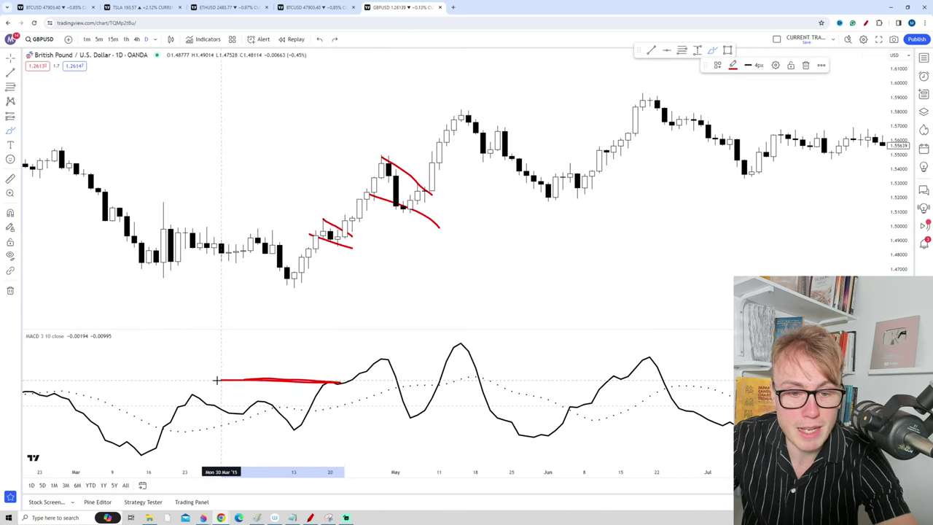
drag(337, 215, 349, 225)
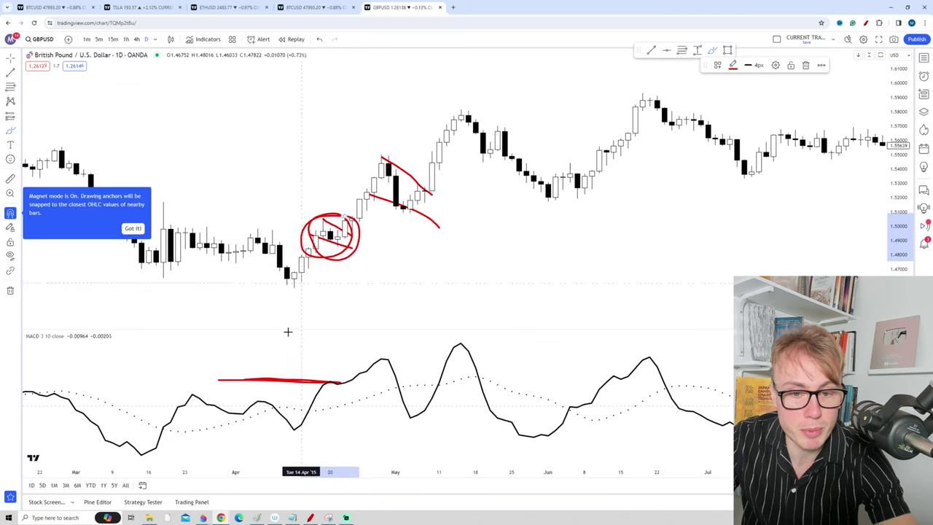
key(ctrl+z)
drag(329, 381, 205, 375)
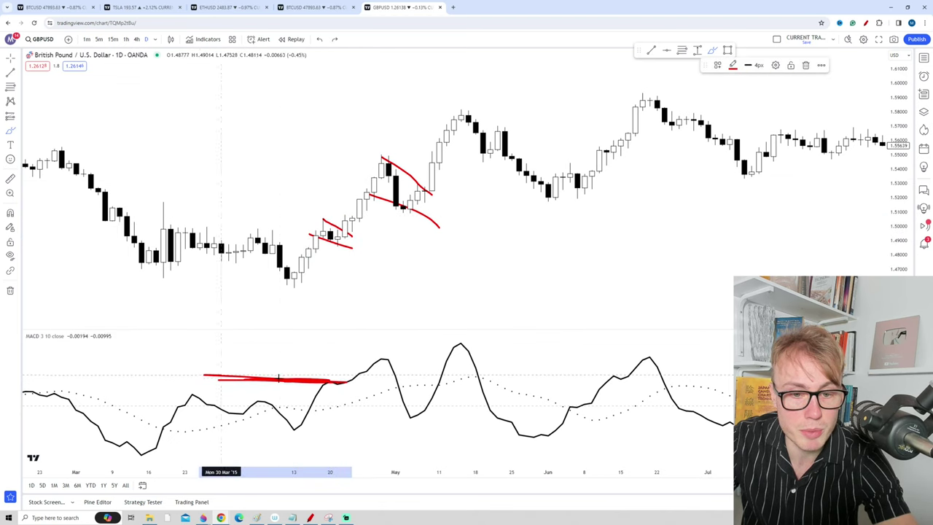
drag(339, 215, 336, 251)
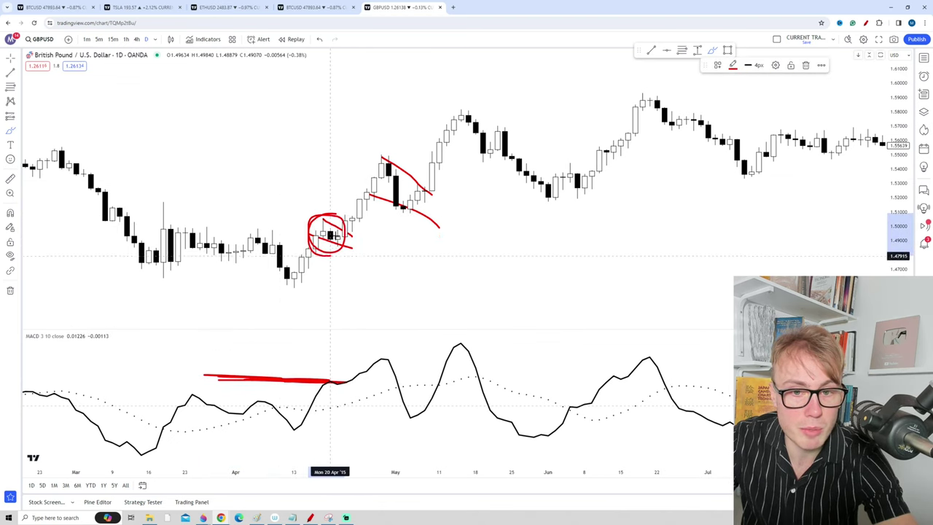
key(ctrl+z)
Step: Circle the larger early May channel on the GBPUSD chart with the red brush
scroll(388, 193, up, 1)
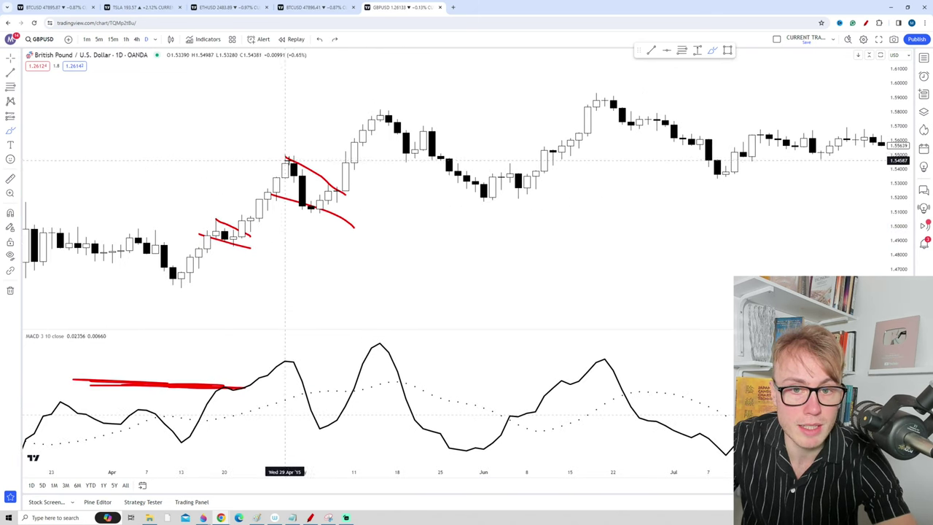
mouse_move(314, 153)
mouse_down()
mouse_move(327, 244)
mouse_move(319, 155)
mouse_up()
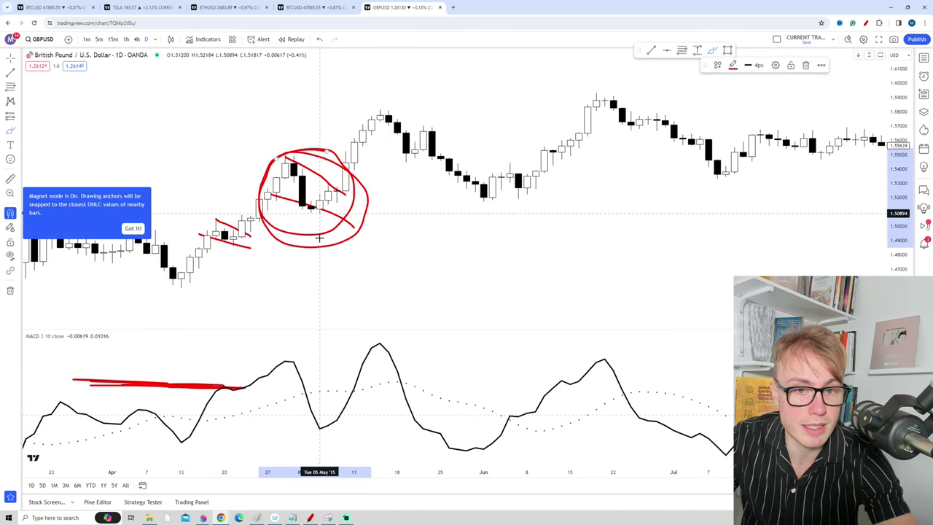
Step: Replace the early May circles with horizontal red strokes at the MACD's late April and mid-May peaks, and brush the mid-May price swing
key(ctrl+z)
scroll(350, 306, down, 1)
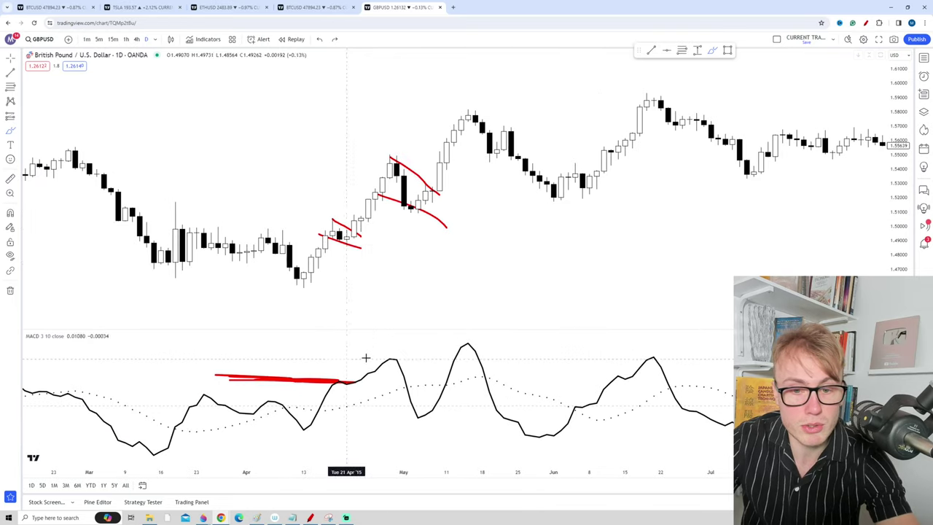
drag(399, 359, 280, 357)
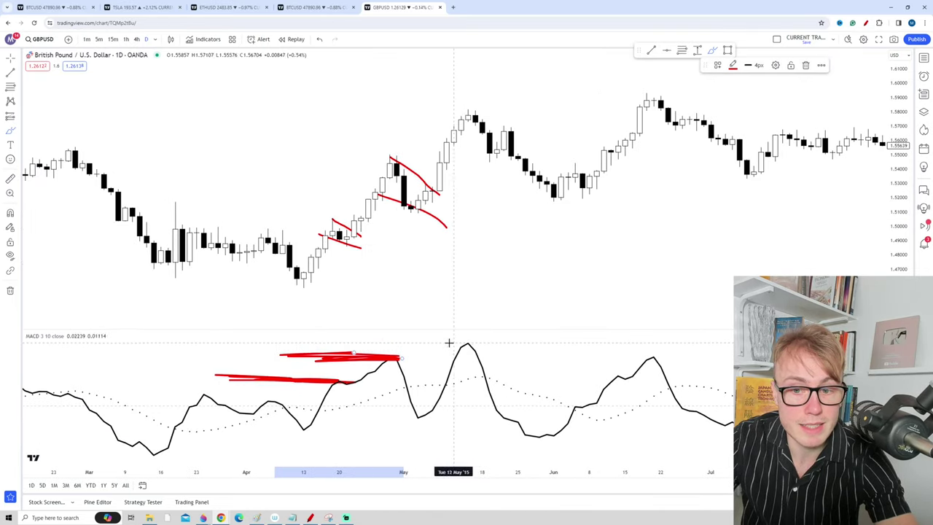
mouse_move(449, 343)
mouse_down()
mouse_move(479, 341)
mouse_move(430, 340)
mouse_move(454, 342)
mouse_up()
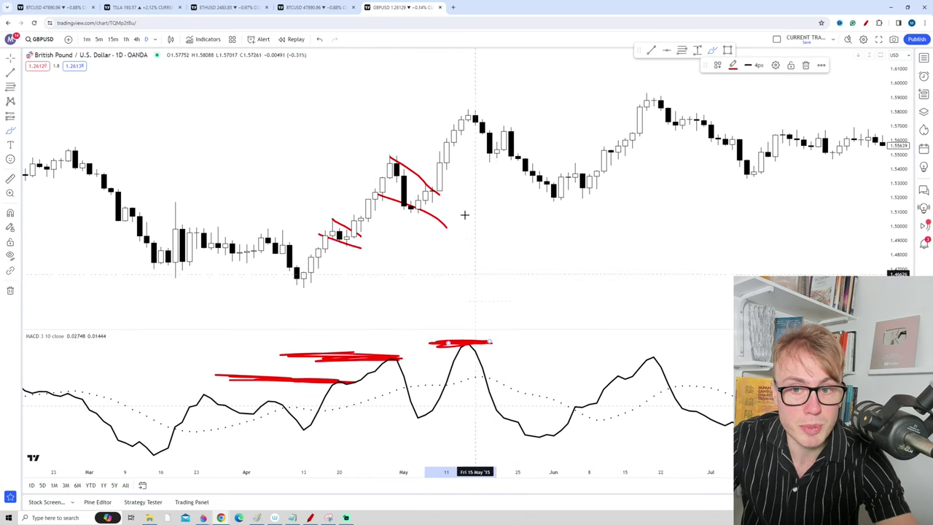
mouse_move(453, 110)
mouse_down()
mouse_move(417, 222)
mouse_move(459, 168)
mouse_move(440, 221)
mouse_up()
mouse_move(446, 121)
mouse_down()
mouse_move(451, 109)
mouse_move(568, 201)
mouse_up()
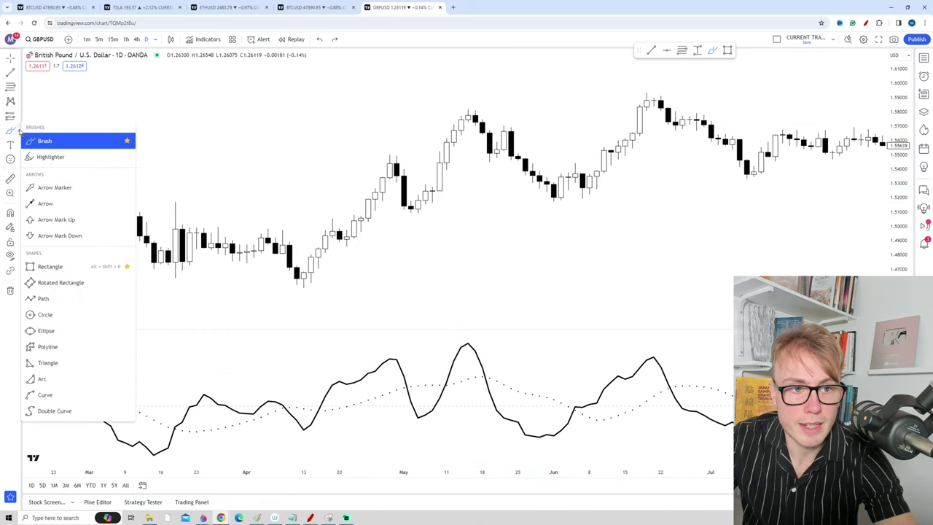
Step: Draw a rectangle over the first rally from the 13 April low and place a copy over the rally starting 21 April
click(51, 266)
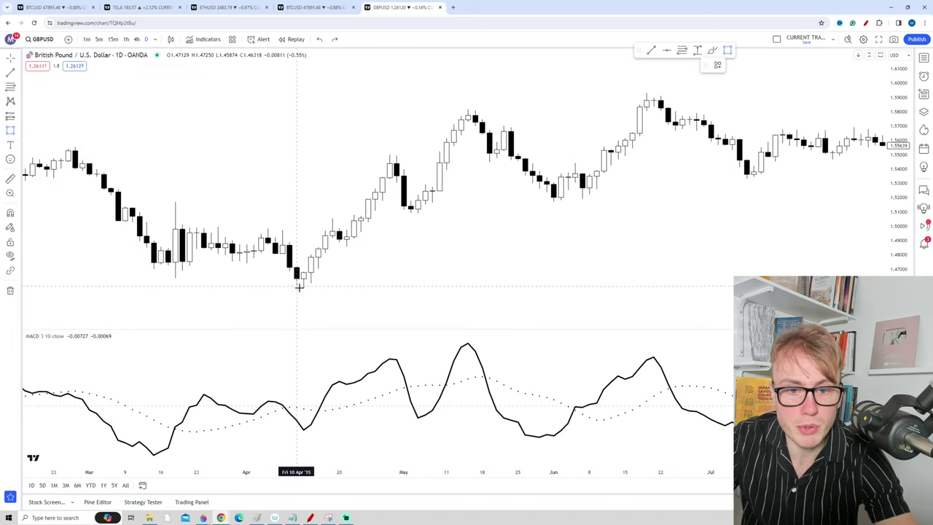
drag(297, 285, 329, 216)
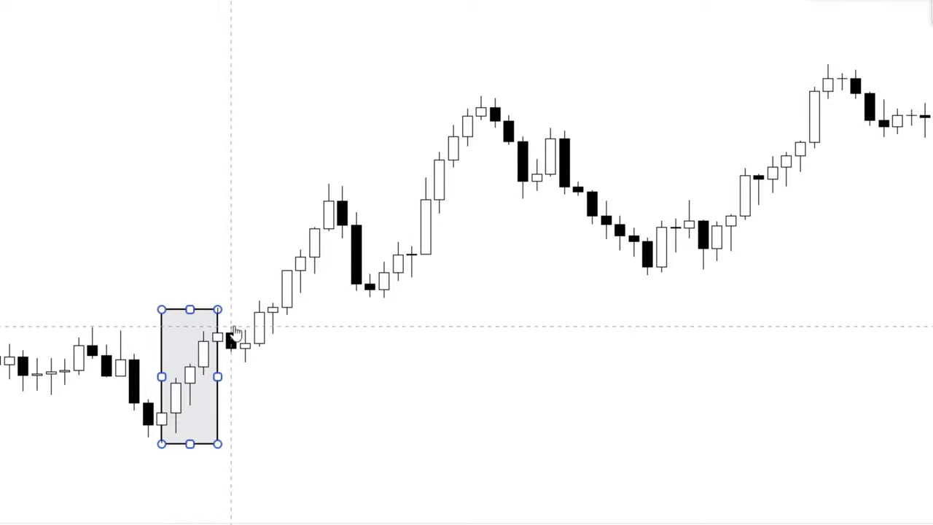
key(ctrl+c)
key(ctrl+v)
drag(219, 296, 302, 247)
click(343, 329)
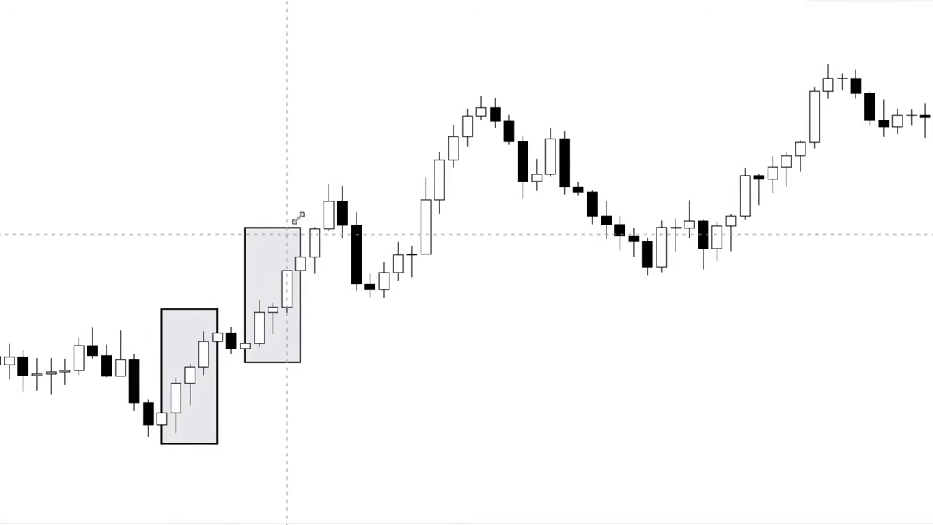
Step: Stretch the copied rectangle up to the late April high so it spans 21 to 30 April
click(299, 227)
click(339, 226)
drag(299, 227, 342, 188)
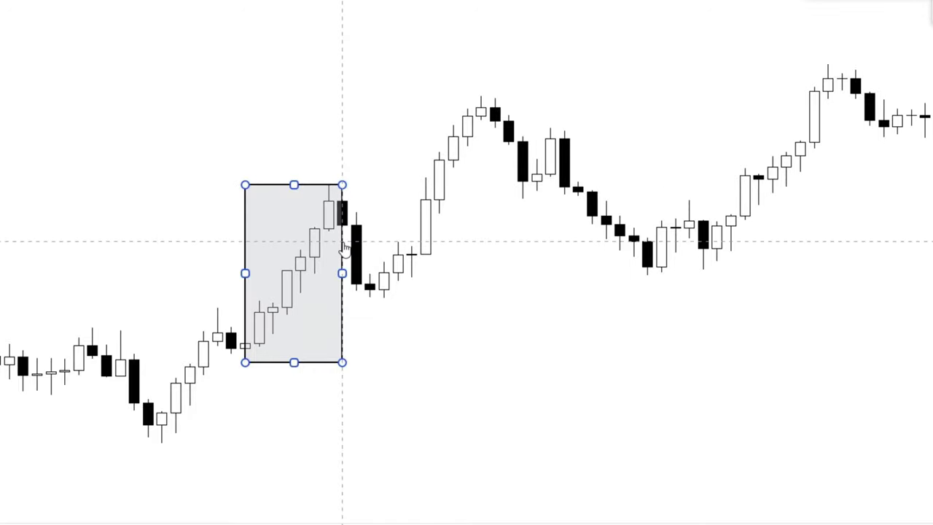
Step: Copy the enlarged rectangle onto the early May rally to compare the swings, and delete the rectangles
drag(345, 250, 463, 190)
click(410, 95)
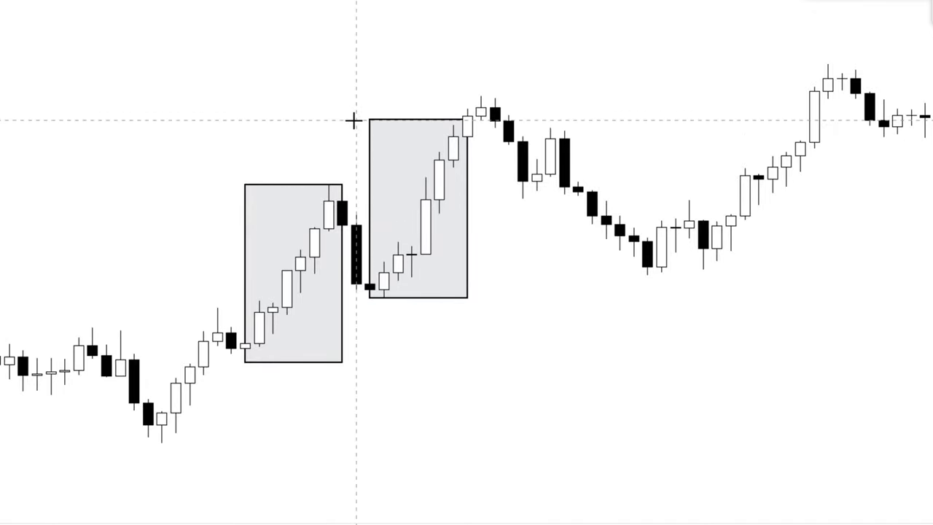
mouse_move(453, 122)
mouse_down()
mouse_move(327, 121)
mouse_move(537, 113)
mouse_up()
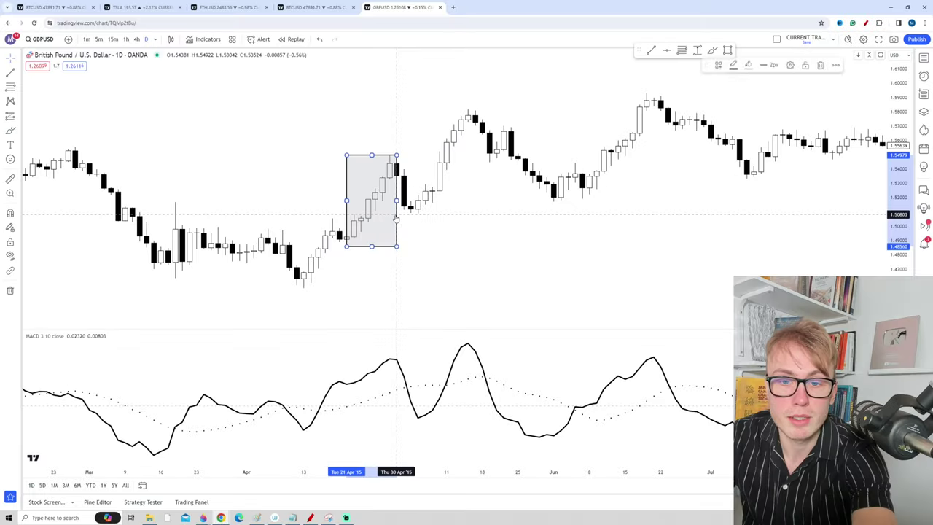
key(Delete)
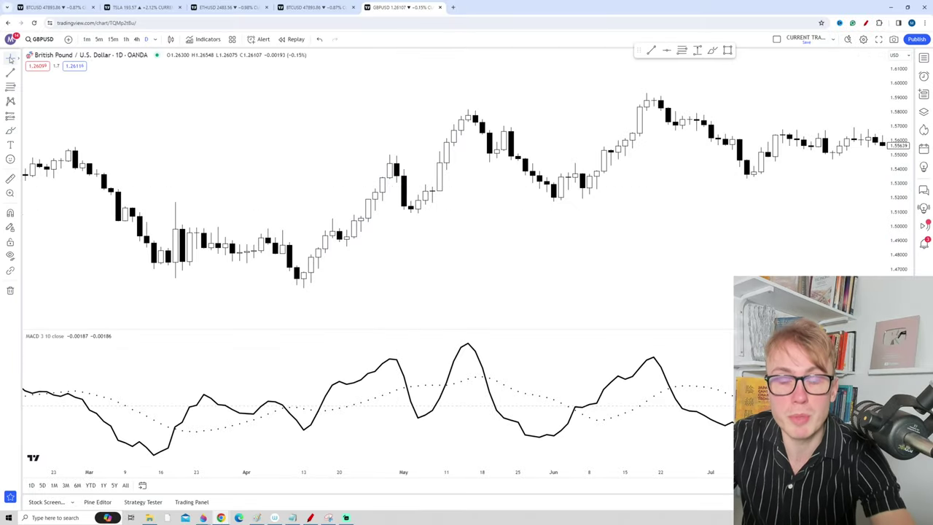
Step: Sketch rough rising red brush strokes along both sides of the June rally, and undo them
drag(476, 217, 364, 253)
scroll(391, 243, down, 3)
drag(598, 249, 480, 249)
click(10, 130)
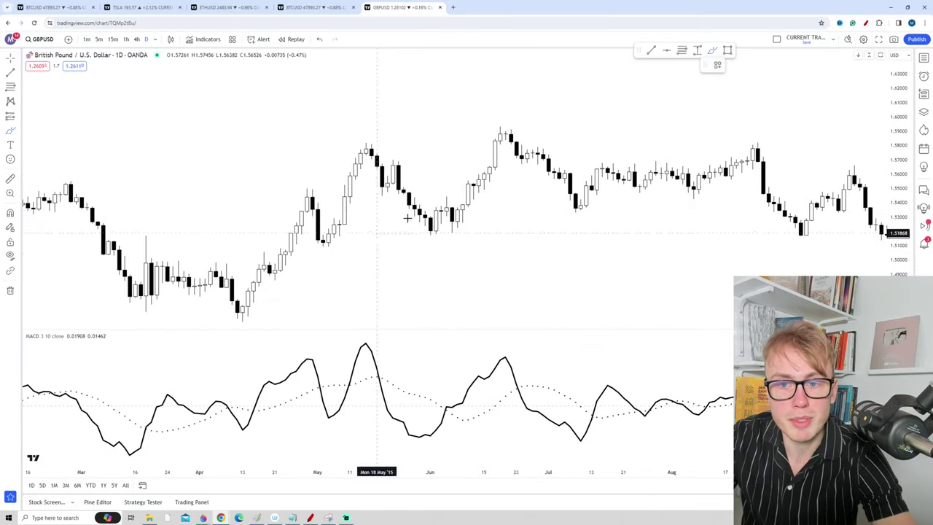
mouse_move(488, 131)
mouse_down()
mouse_move(429, 220)
mouse_move(502, 185)
mouse_move(530, 140)
mouse_move(519, 154)
mouse_up()
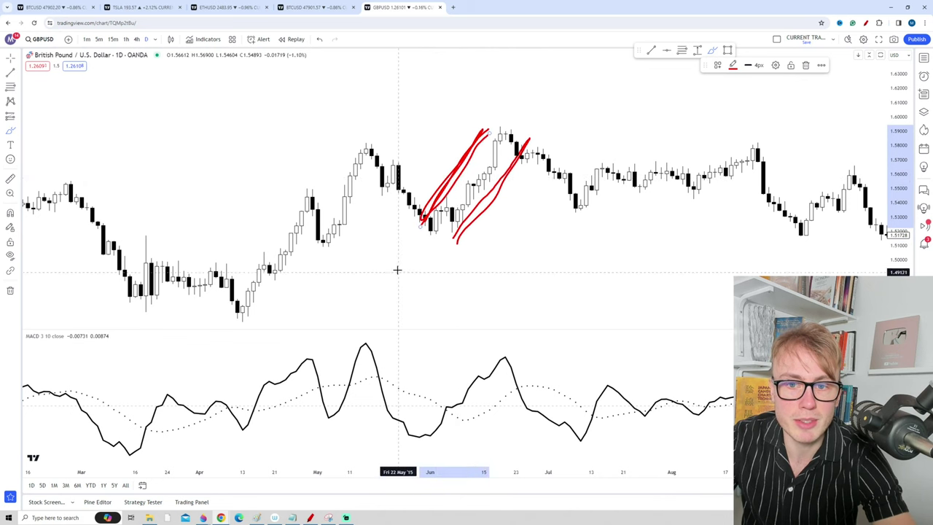
key(ctrl+z)
key(ctrl+z)
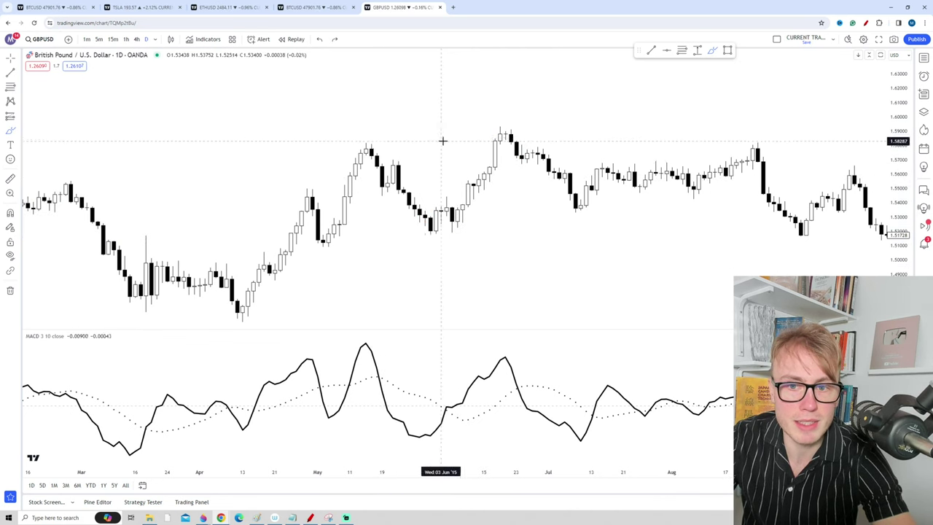
Step: Brush a rising red channel around the June rally and a falling one around the preceding May pullback, and undo both
drag(500, 129, 437, 220)
drag(526, 147, 473, 223)
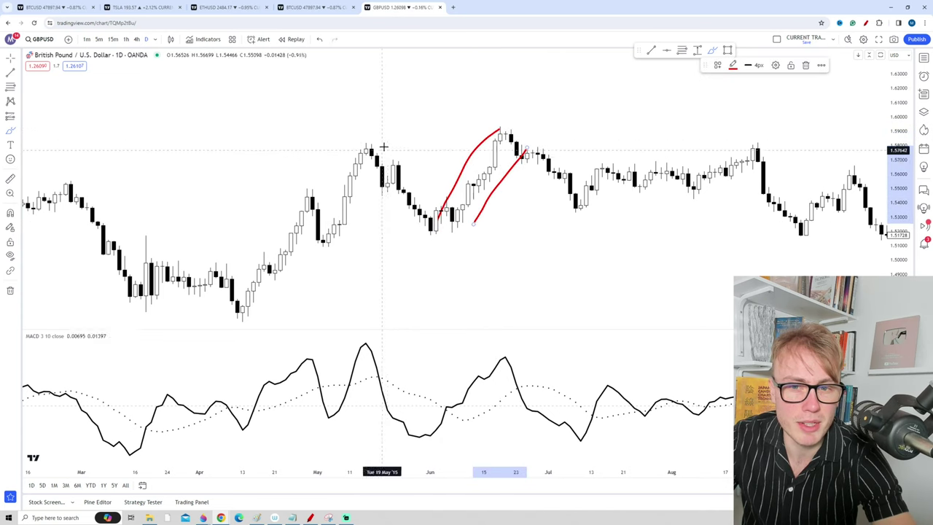
drag(381, 136, 441, 209)
drag(361, 175, 424, 246)
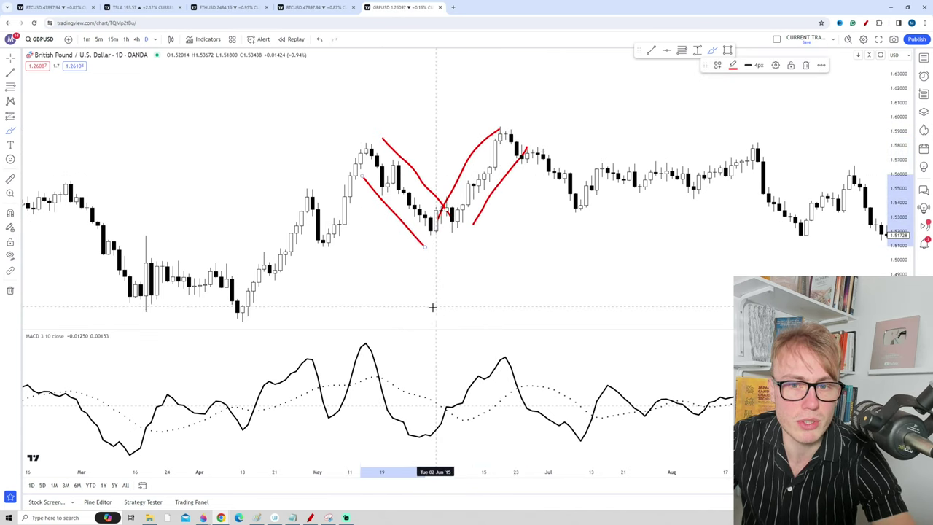
key(ctrl+z)
key(ctrl+z)
key(ctrl+z)
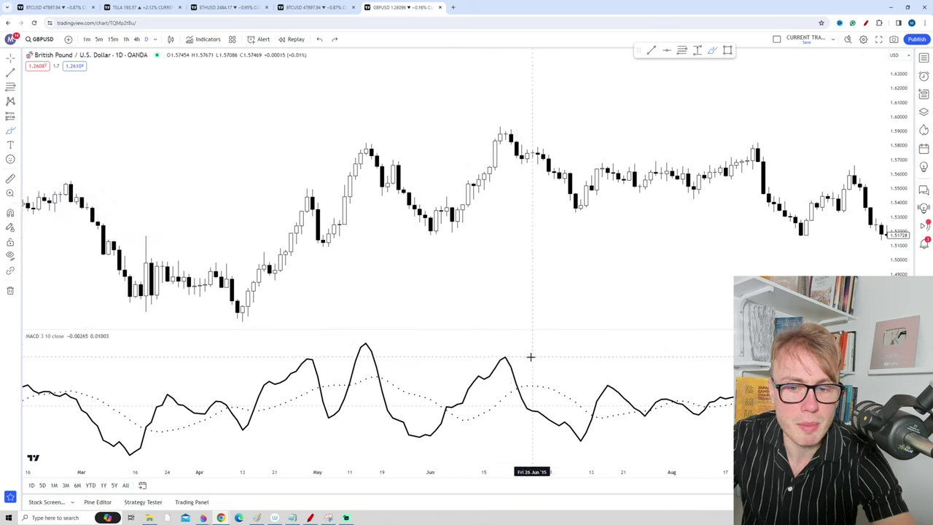
Step: Mark the MACD's mid-June and mid-May peaks with horizontal red strokes, and brush from the mid-May price high
drag(531, 356, 525, 357)
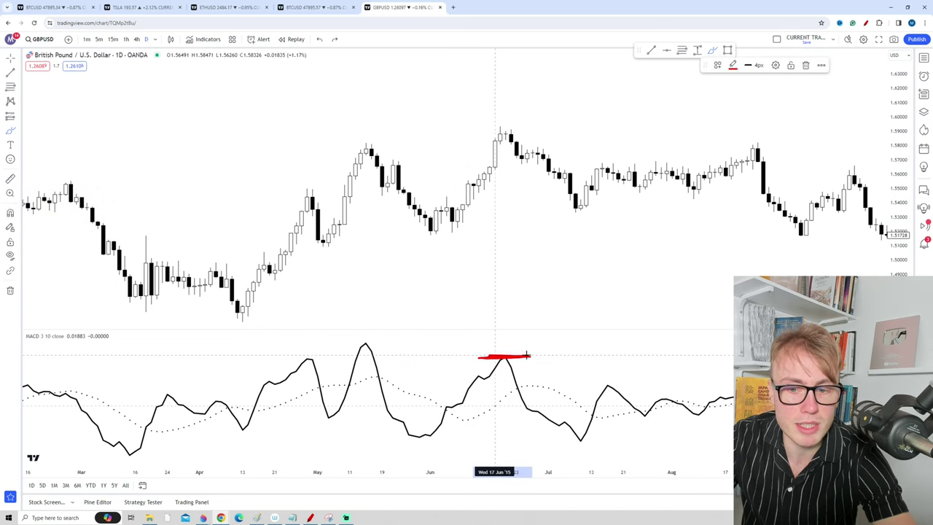
mouse_move(404, 343)
mouse_down()
mouse_move(342, 340)
mouse_move(415, 341)
mouse_up()
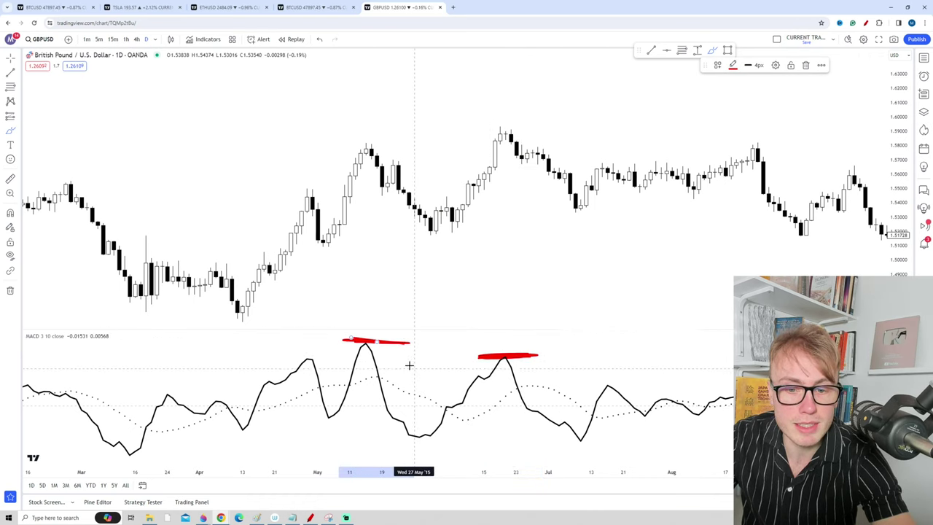
mouse_move(432, 338)
mouse_down()
mouse_move(467, 337)
mouse_move(440, 358)
mouse_up()
drag(379, 139, 452, 107)
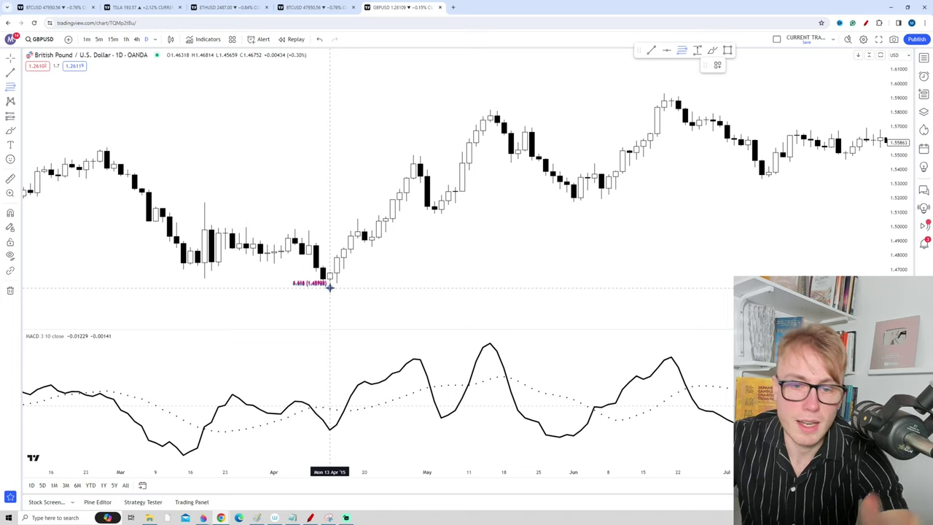
Step: Draw a Fib retracement from the 13 April low to 1.50522, and brush and delete a wavy sideways path across its levels
click(329, 286)
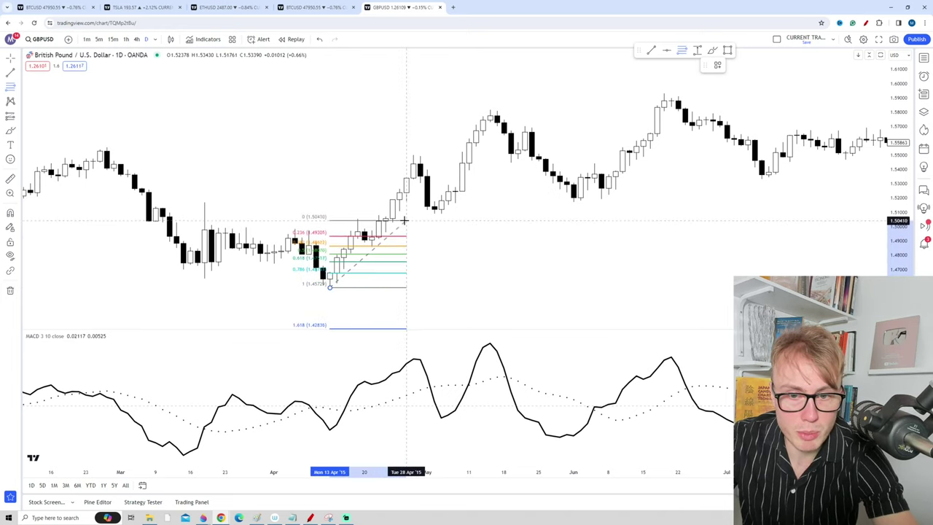
click(406, 218)
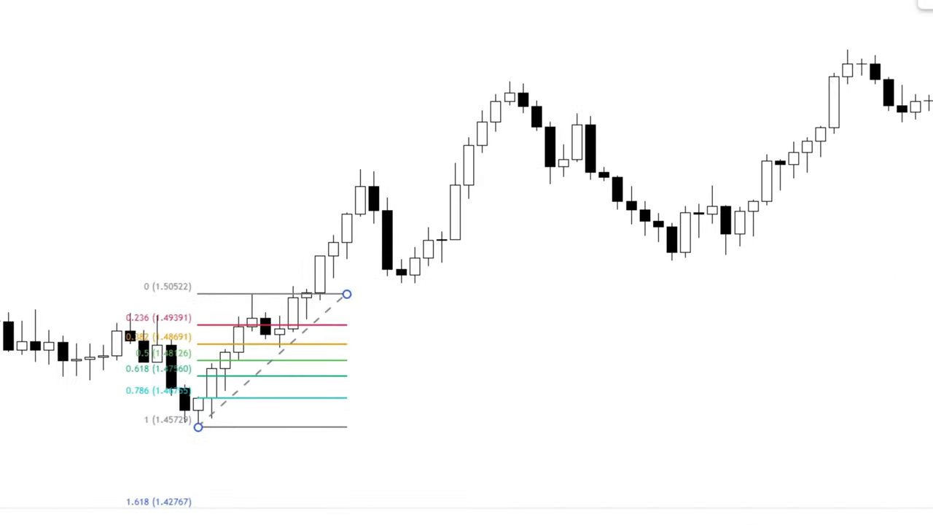
drag(210, 372, 373, 368)
click(390, 414)
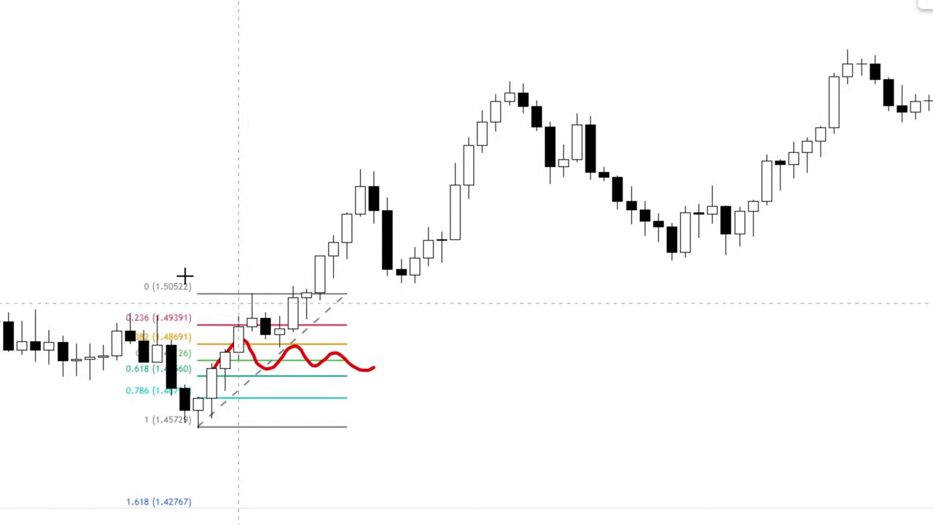
click(283, 364)
key(Delete)
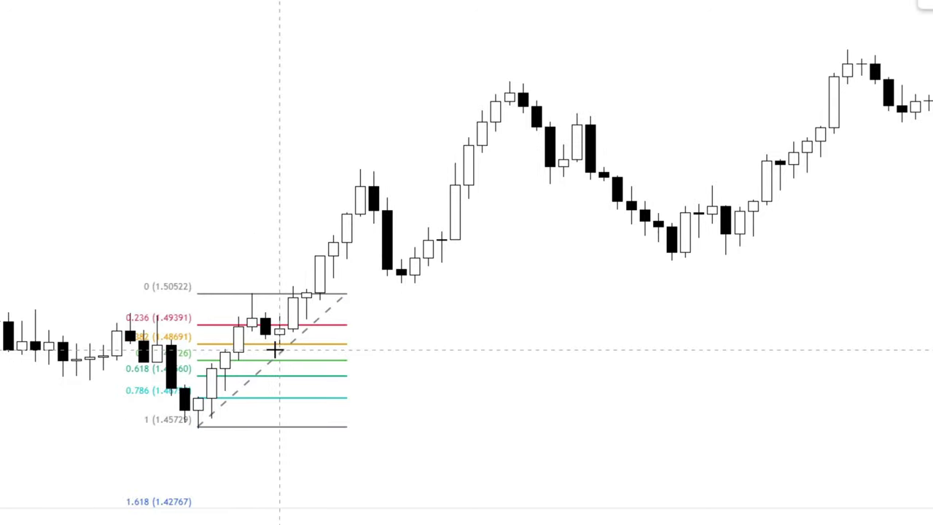
Step: Mark the 21 April low near the 0.382 level and brush a small falling red channel around that pullback
mouse_move(279, 349)
mouse_down()
mouse_move(264, 340)
mouse_move(306, 340)
mouse_move(265, 343)
mouse_up()
drag(243, 294, 321, 341)
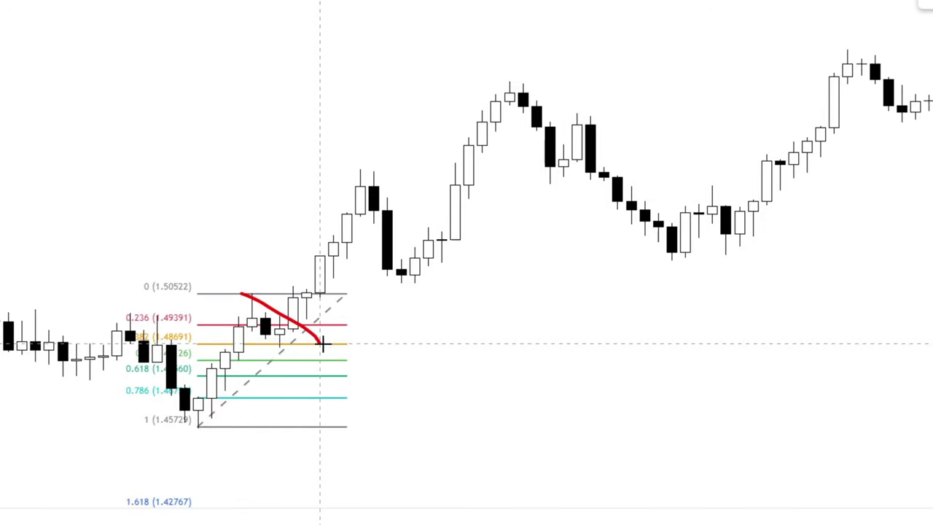
drag(240, 326, 312, 365)
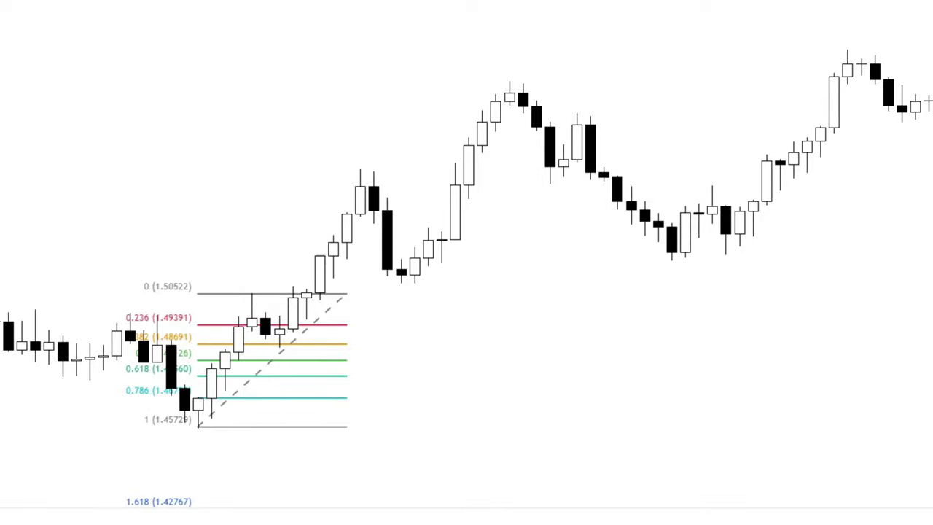
Step: Draw a Fib retracement from the 21 April low at 1.48644 to 1.54923, and brush and delete a mark at its 0.618 level
click(279, 345)
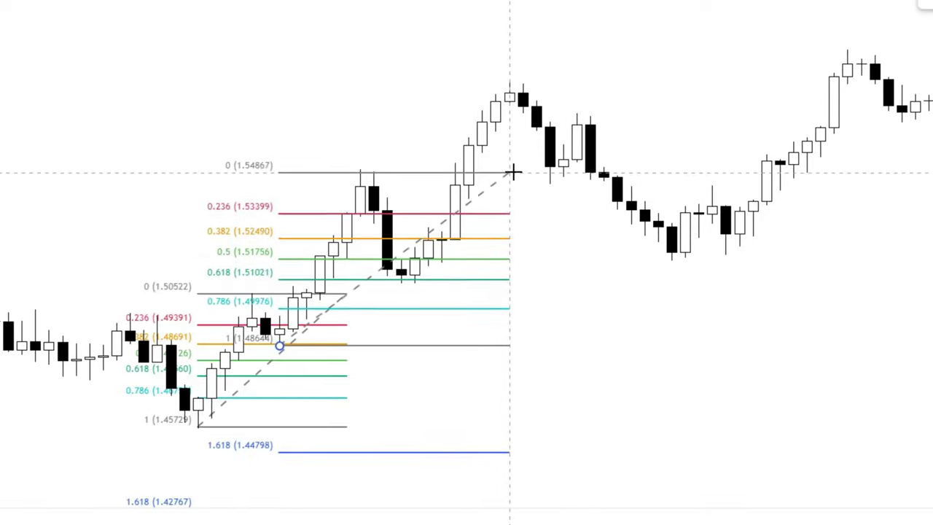
click(509, 171)
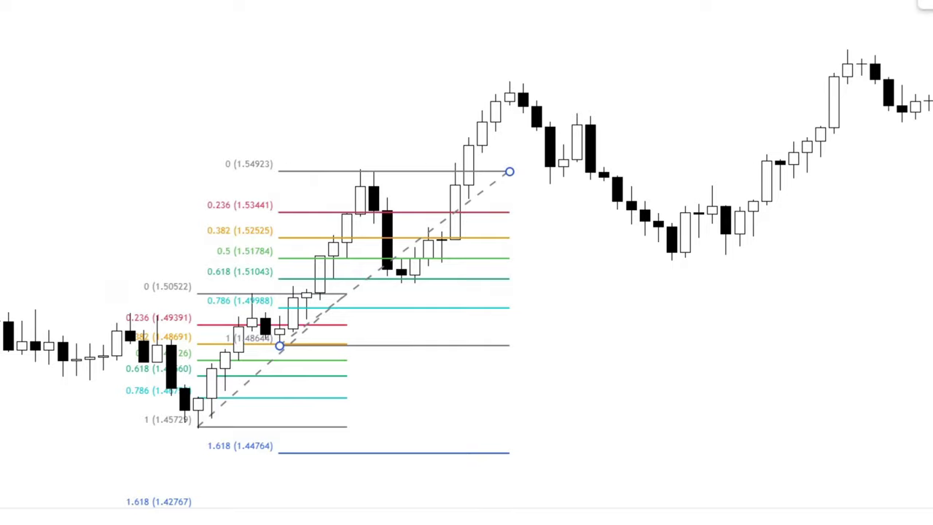
click(314, 252)
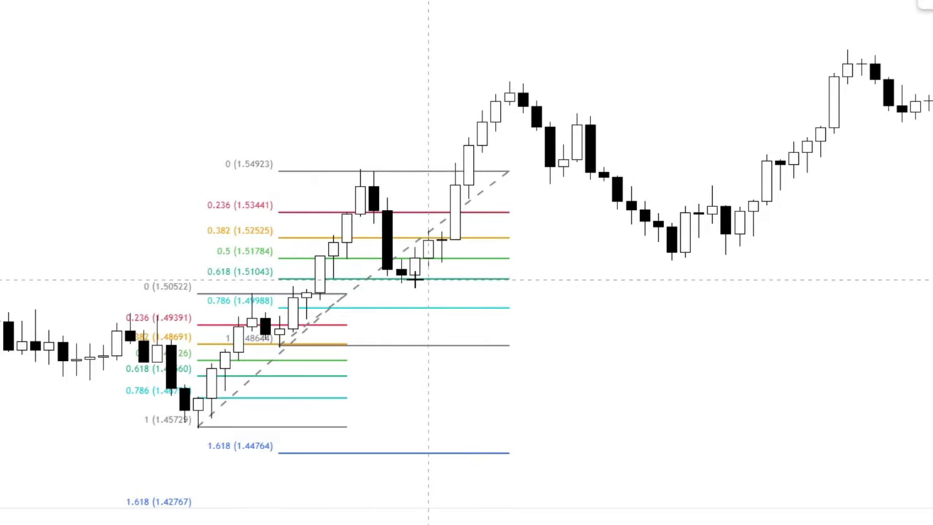
mouse_move(414, 279)
mouse_down()
mouse_move(433, 281)
mouse_move(371, 282)
mouse_move(434, 281)
mouse_up()
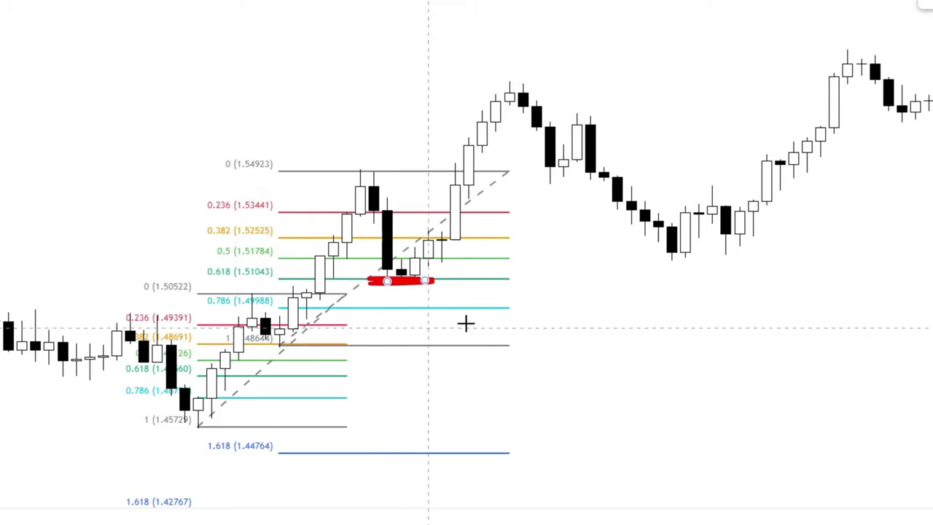
key(Delete)
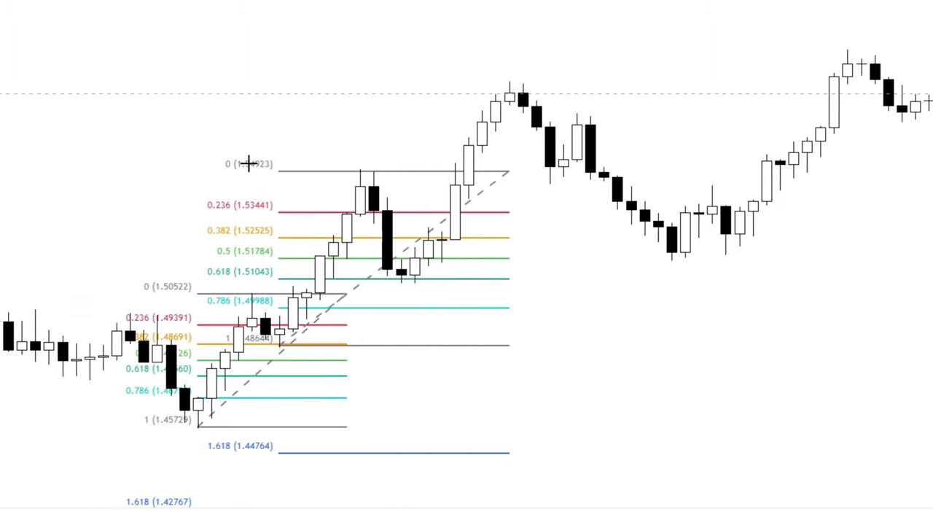
Step: Draw a Fib retracement from the early May low at 1.50943 to 1.58175, and brush along its 0.786 level
click(401, 282)
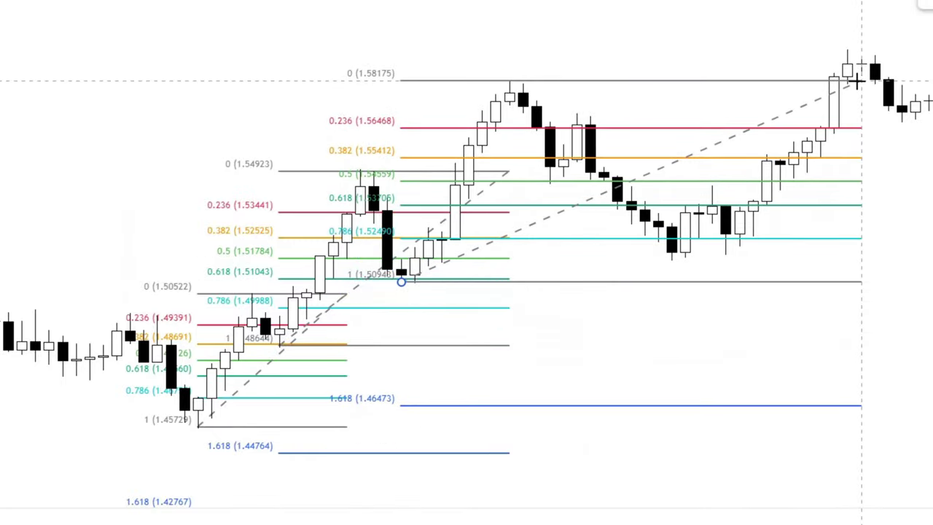
click(860, 81)
click(555, 154)
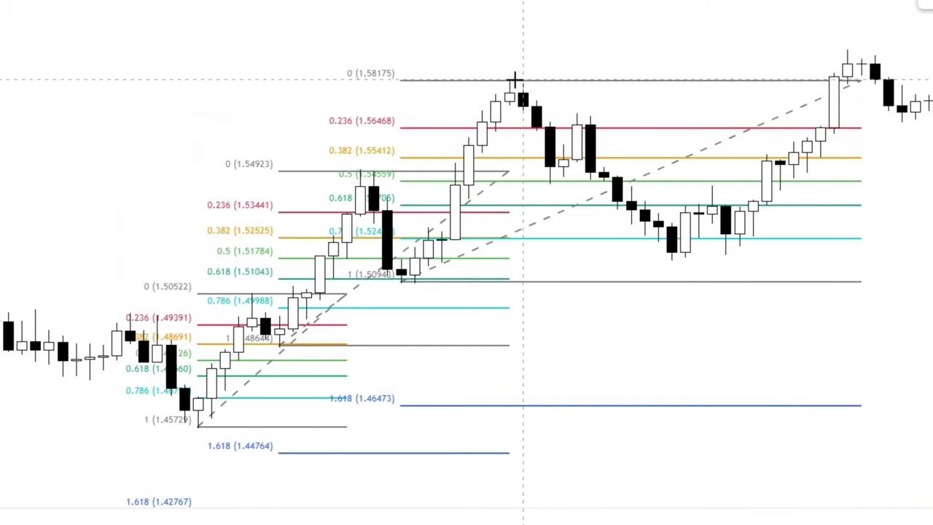
drag(632, 237, 780, 227)
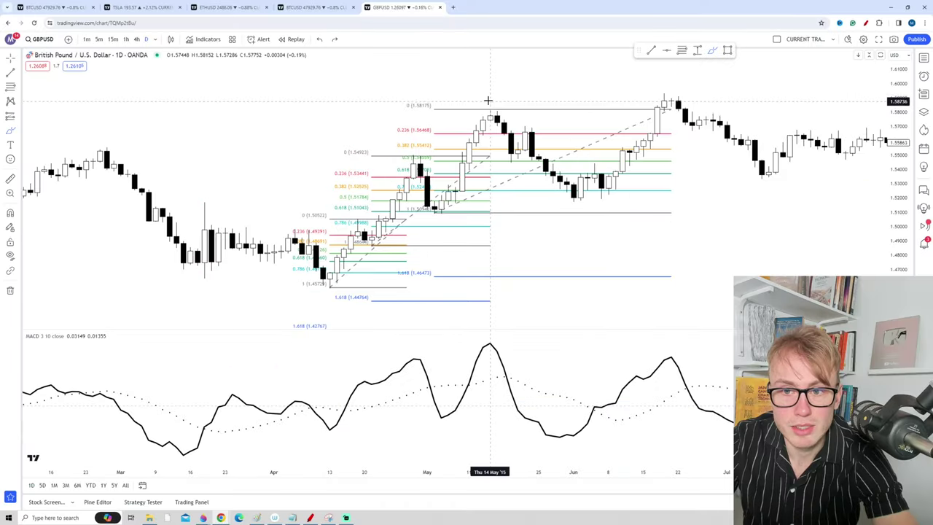
Step: Brush a rising red channel around the rally into the mid-May high and loop around the pullback that follows it
drag(505, 59, 349, 311)
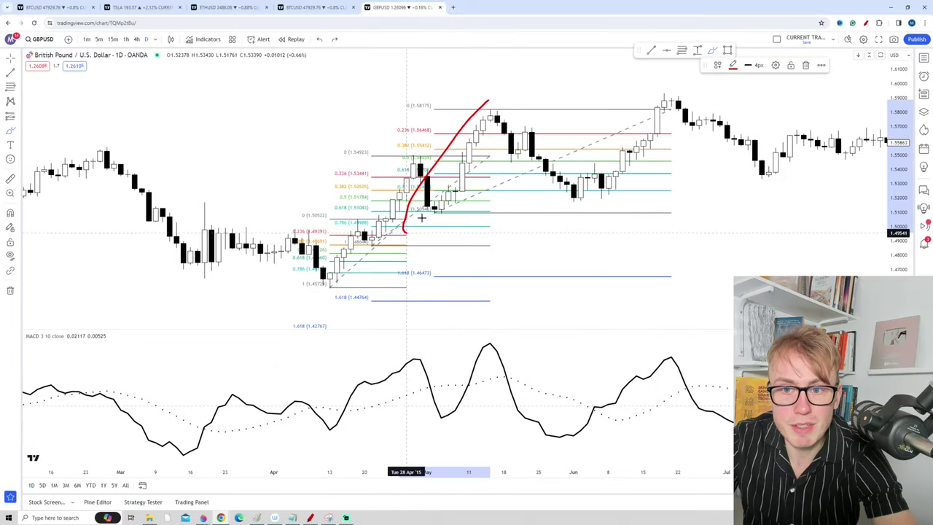
drag(571, 104, 520, 153)
drag(452, 197, 437, 210)
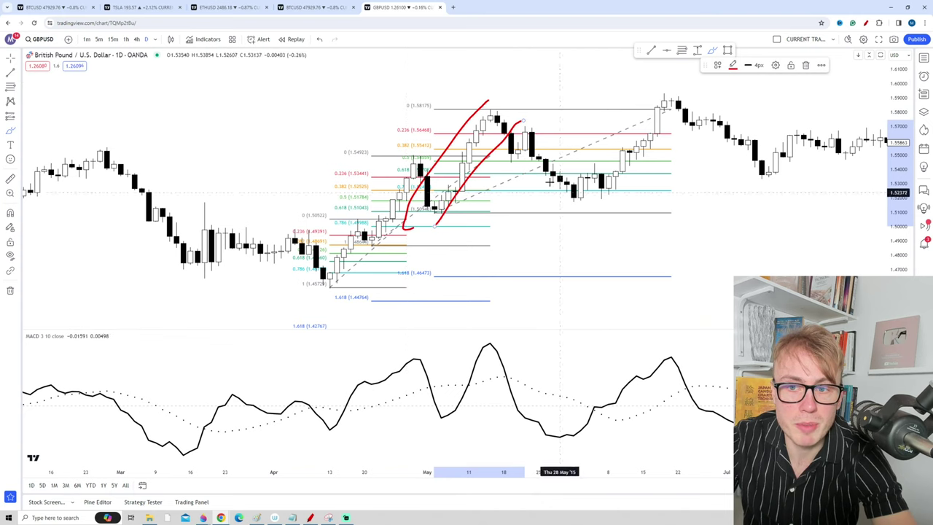
mouse_move(606, 166)
mouse_down()
mouse_move(483, 119)
mouse_move(636, 204)
mouse_up()
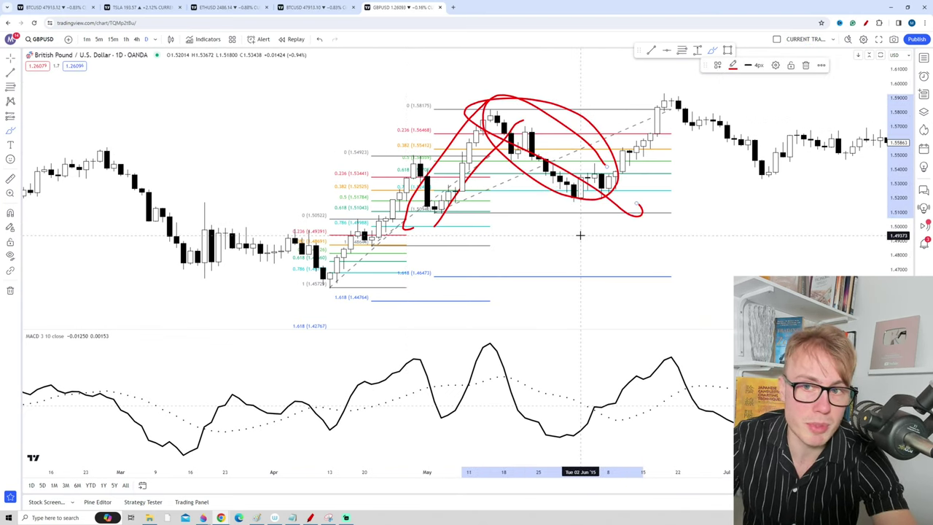